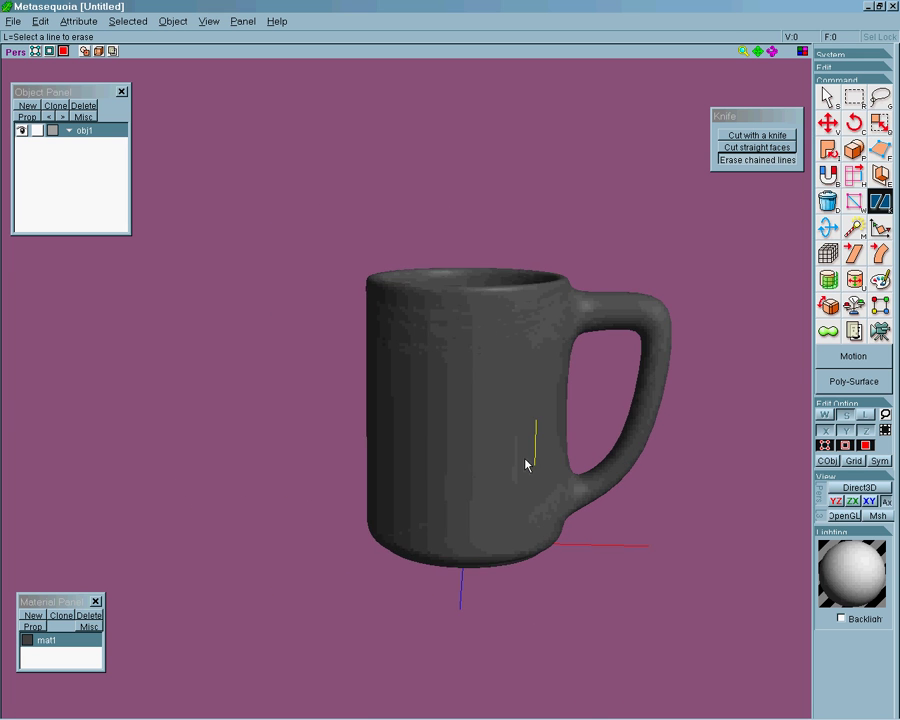
Delete the finished mug object and create a new empty object in its place
right_drag(551, 509, 518, 500)
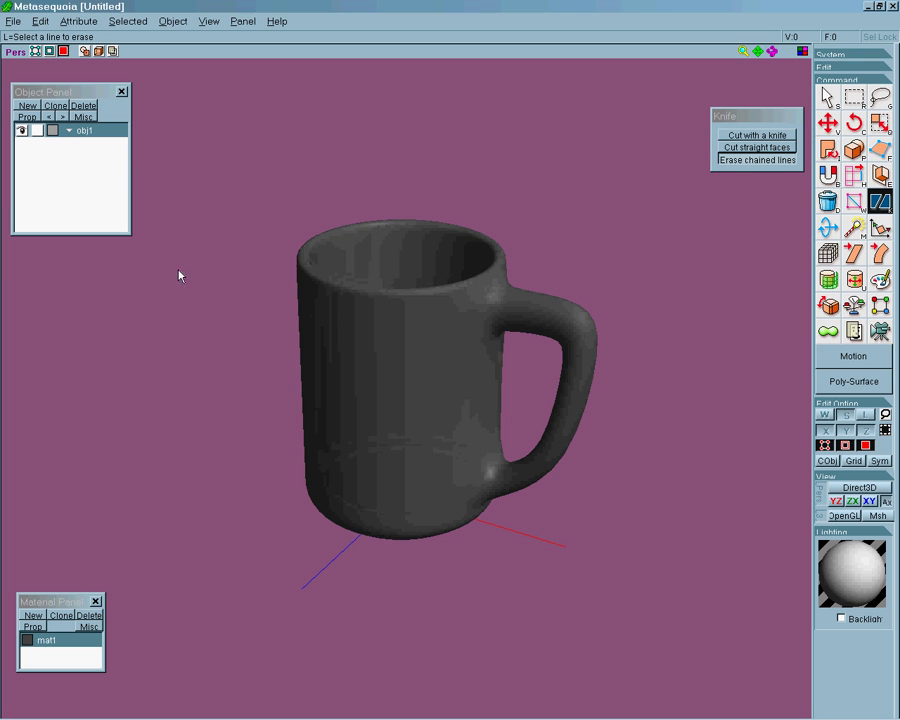
mouse_move(410, 395)
right_down()
mouse_move(436, 482)
mouse_move(400, 307)
mouse_move(404, 392)
mouse_move(417, 421)
mouse_move(410, 416)
right_up()
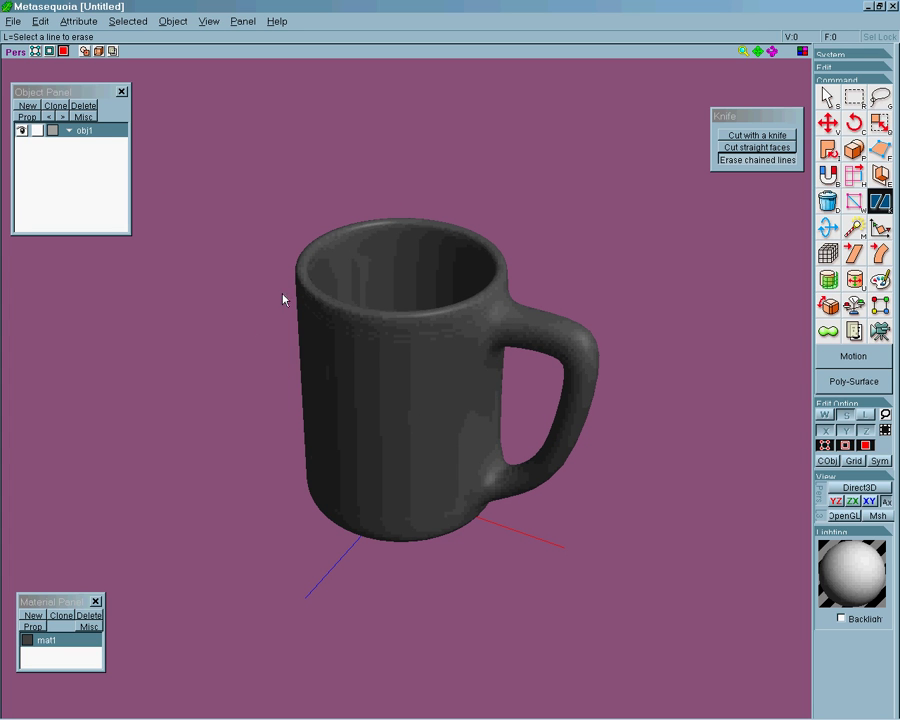
click(84, 106)
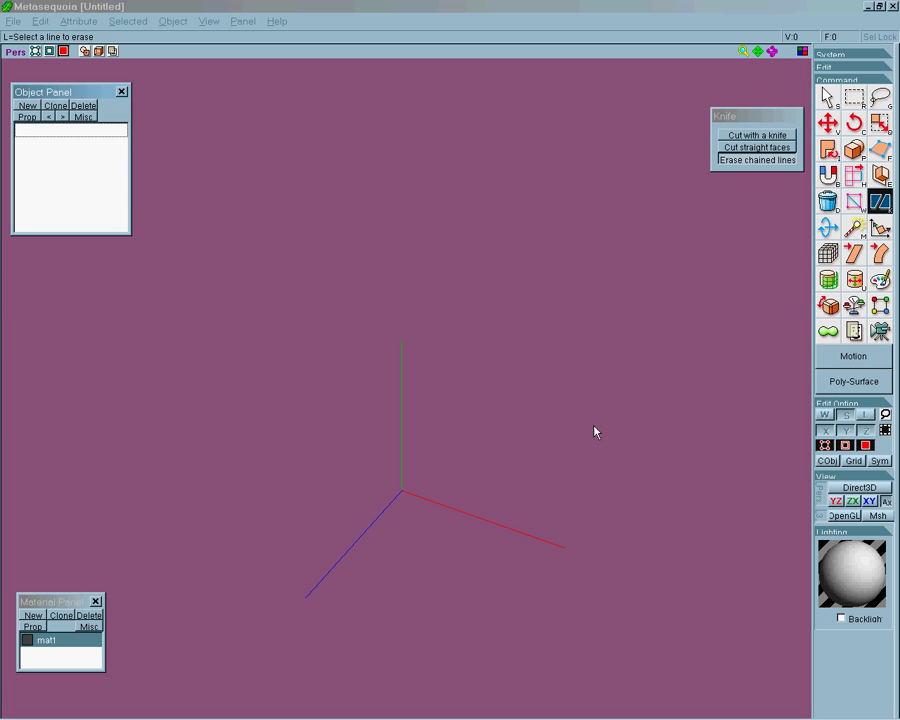
click(28, 105)
click(44, 66)
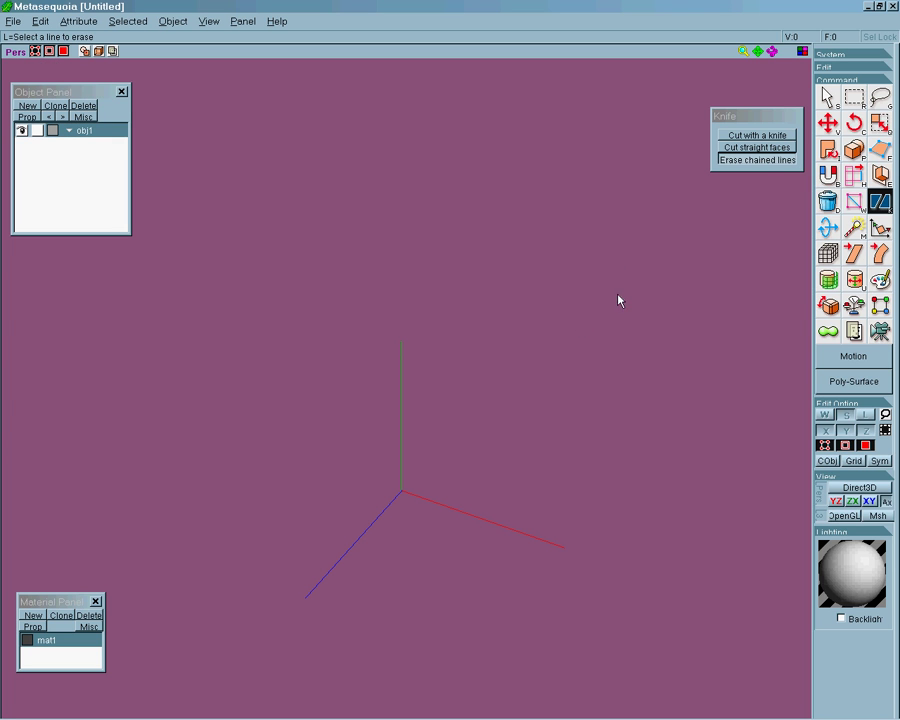
In the side view, draw the mug profile's underside as connected lines from the vertical axis, with a foot ring and bevelled corner ending about Y 47, Z 269
click(882, 150)
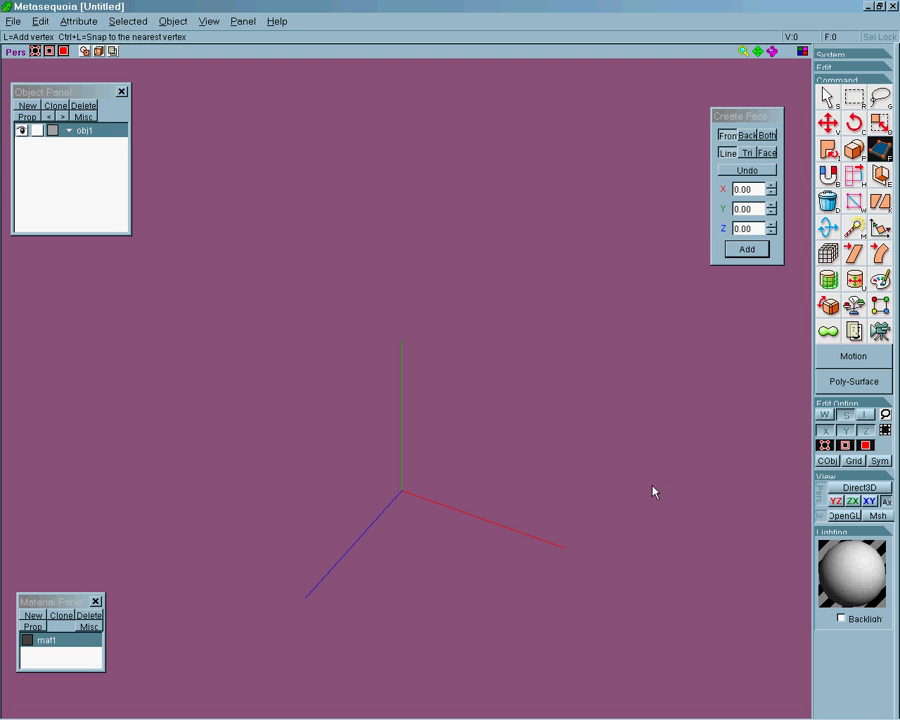
key(1)
middle_drag(596, 472, 654, 382)
scroll(653, 395, up, 4)
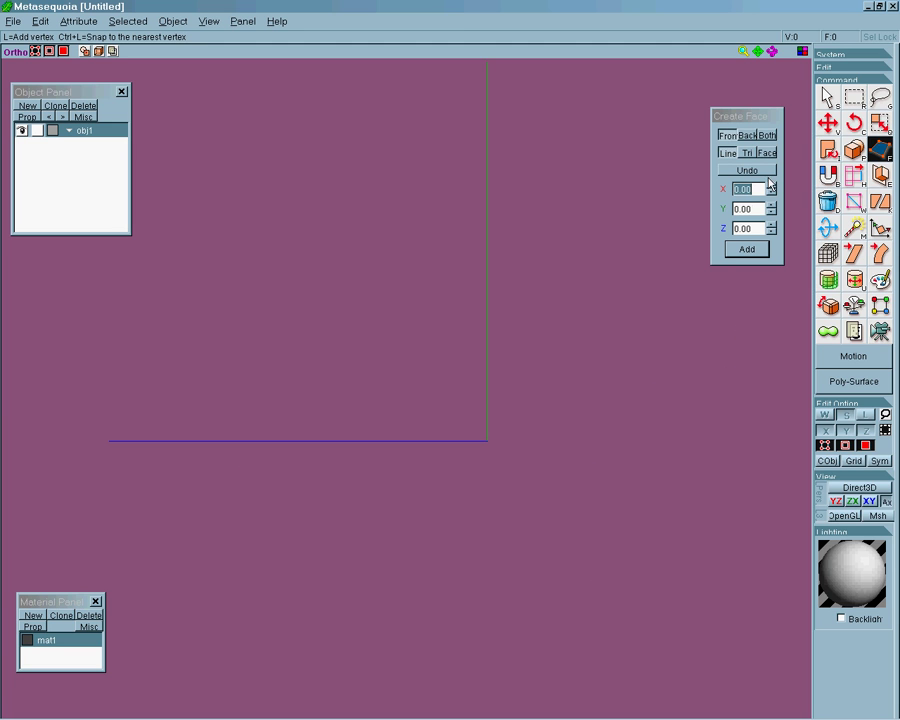
click(494, 439)
click(378, 445)
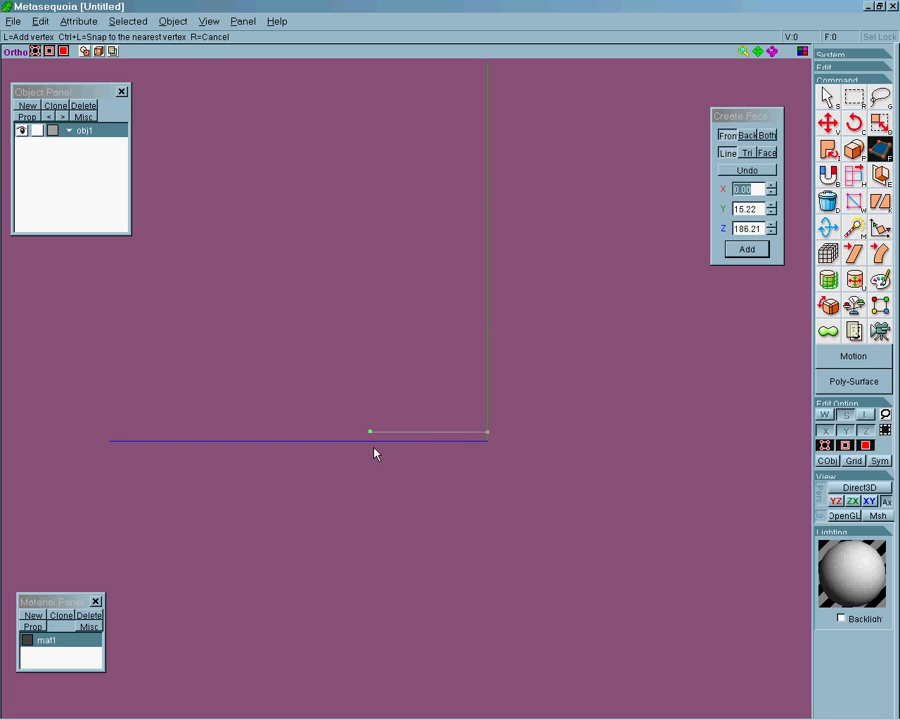
click(367, 450)
click(354, 446)
click(353, 440)
click(340, 437)
click(323, 416)
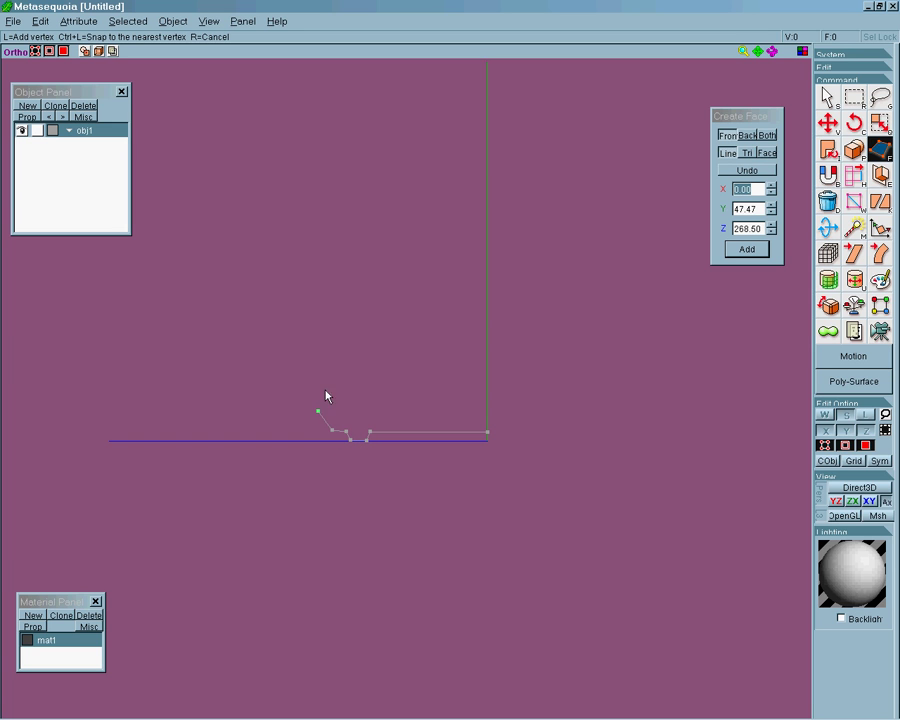
Continue the profile with the outer wall, a rim at about Y 482, the inner wall and the inner floor back to the axis at about Y 41
click(323, 144)
click(348, 144)
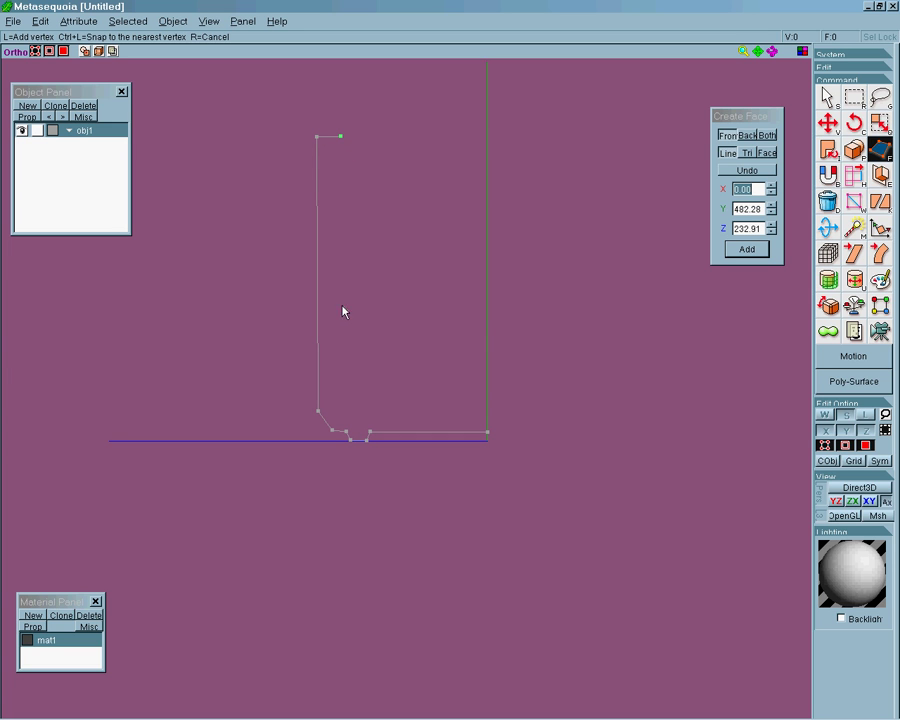
click(354, 416)
click(360, 424)
click(494, 423)
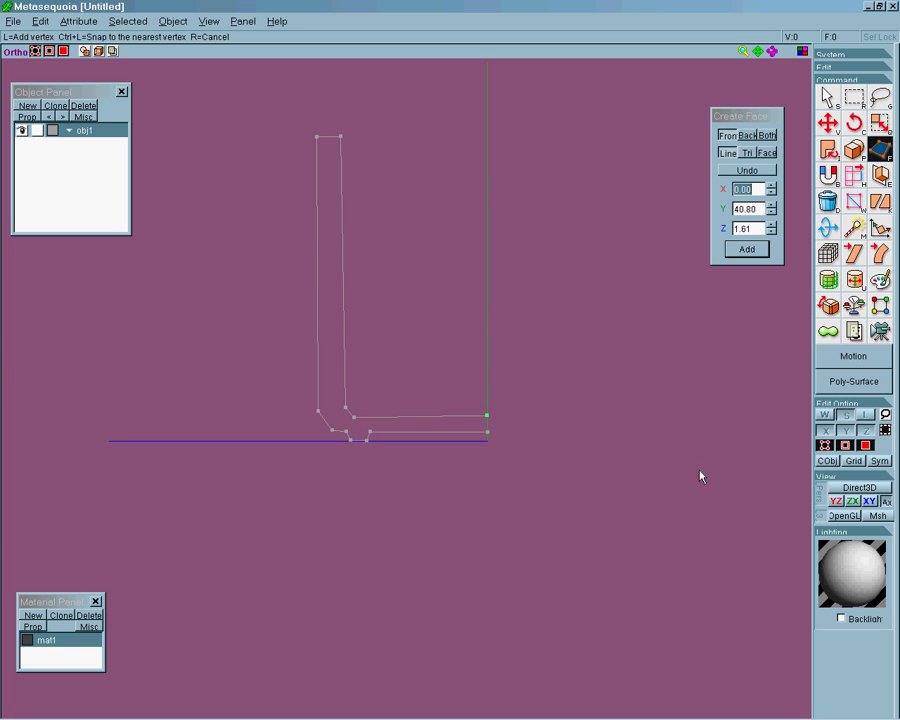
key(Tab)
key(Tab)
Move the rim and inner bottom corner vertices to straighten the profile, and select the two end vertices on the vertical axis
click(828, 122)
click(317, 137)
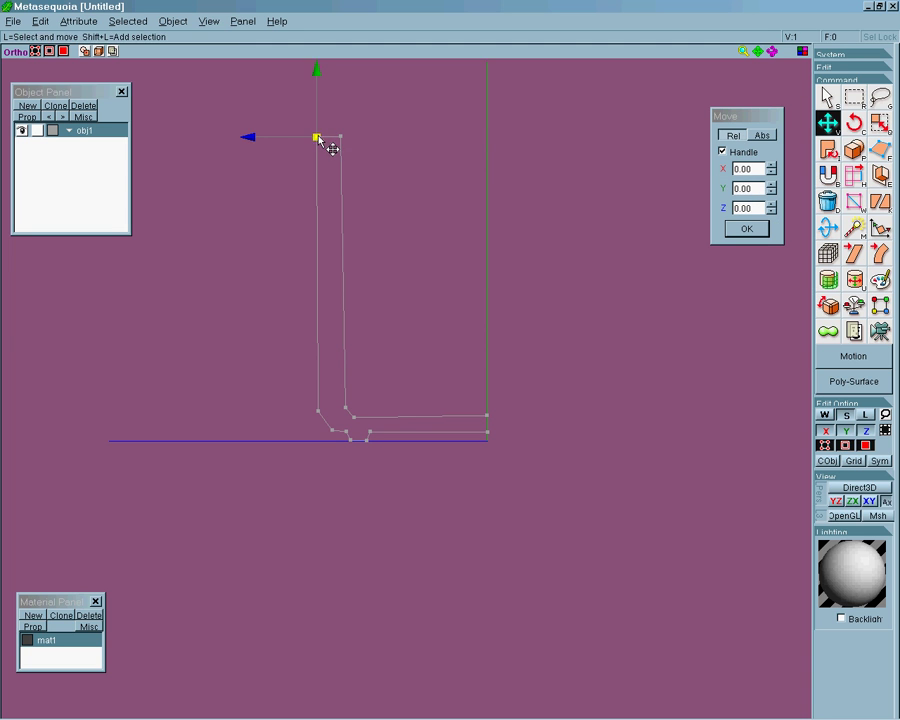
drag(318, 138, 344, 135)
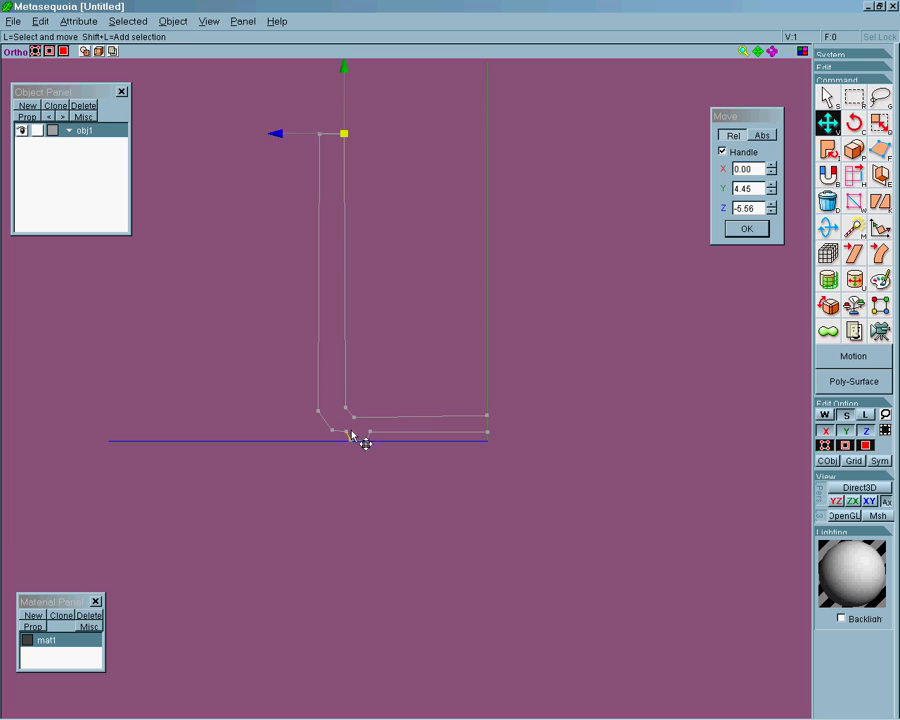
click(344, 409)
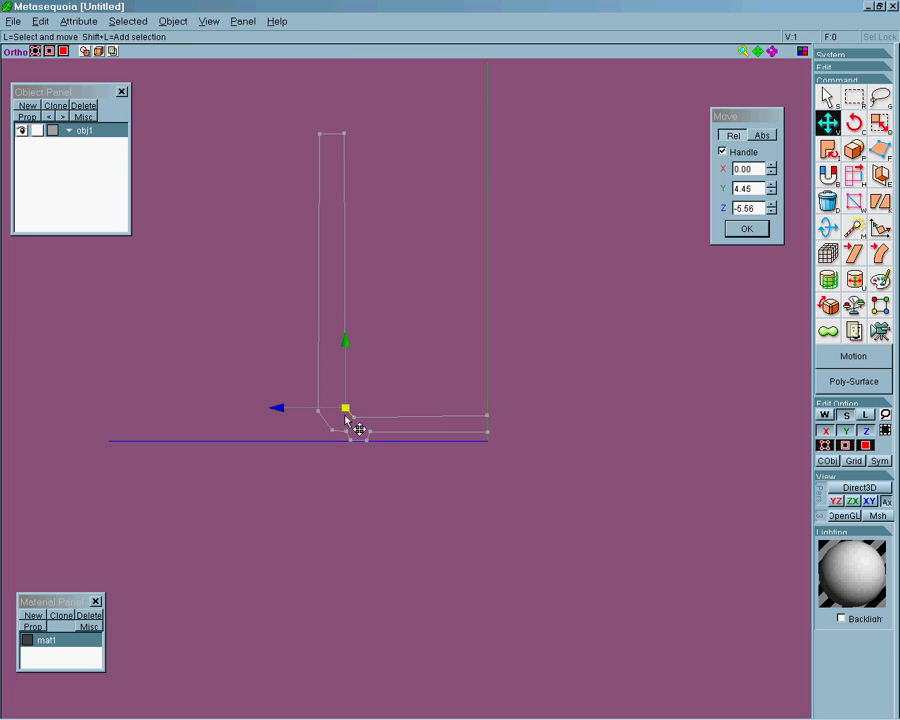
drag(345, 410, 351, 415)
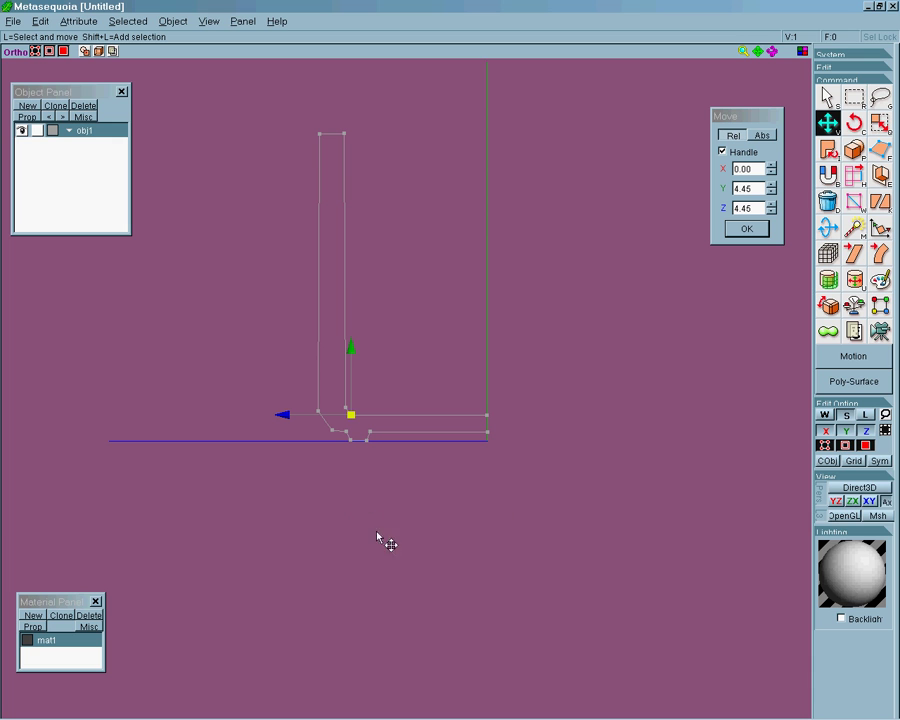
drag(547, 390, 470, 508)
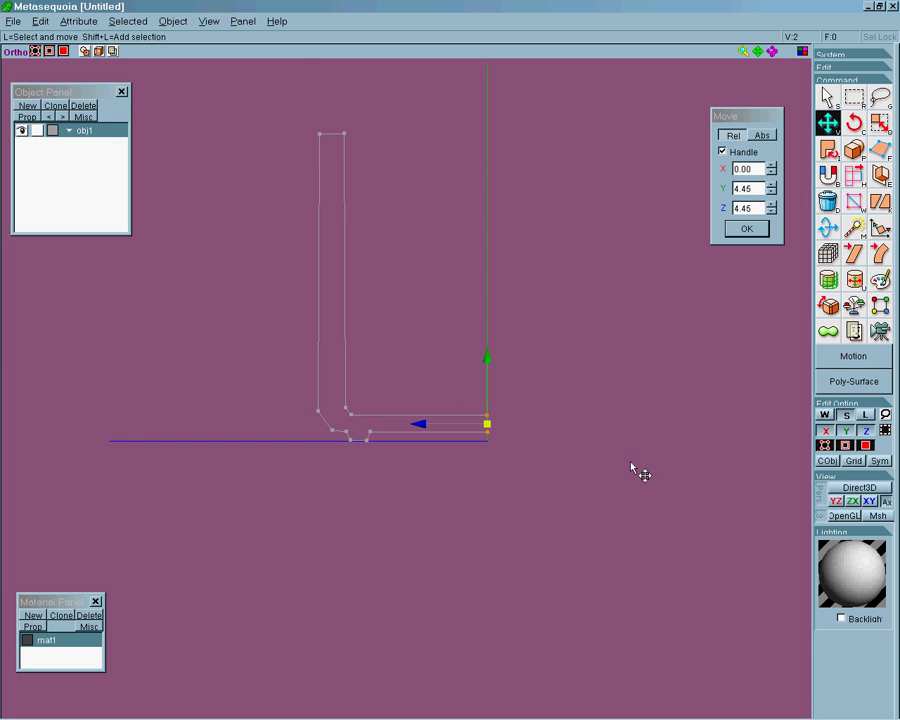
Try joining the two selected end vertices on the vertical axis, and undo the join
click(140, 22)
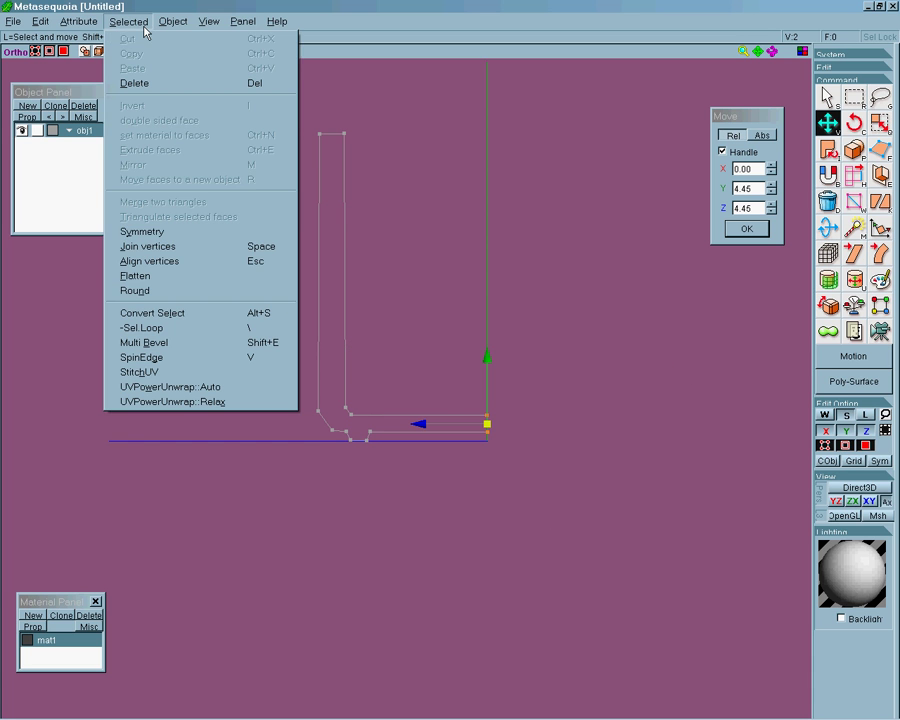
click(170, 250)
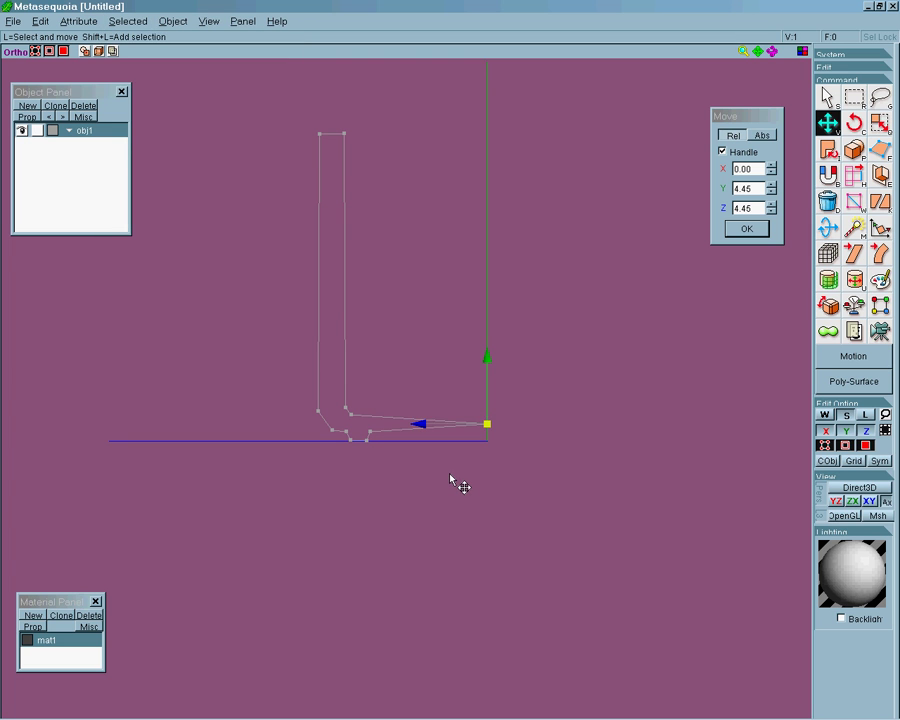
key(ctrl+z)
Align the profile's two selected end vertices on the vertical axis at Z 0
click(130, 21)
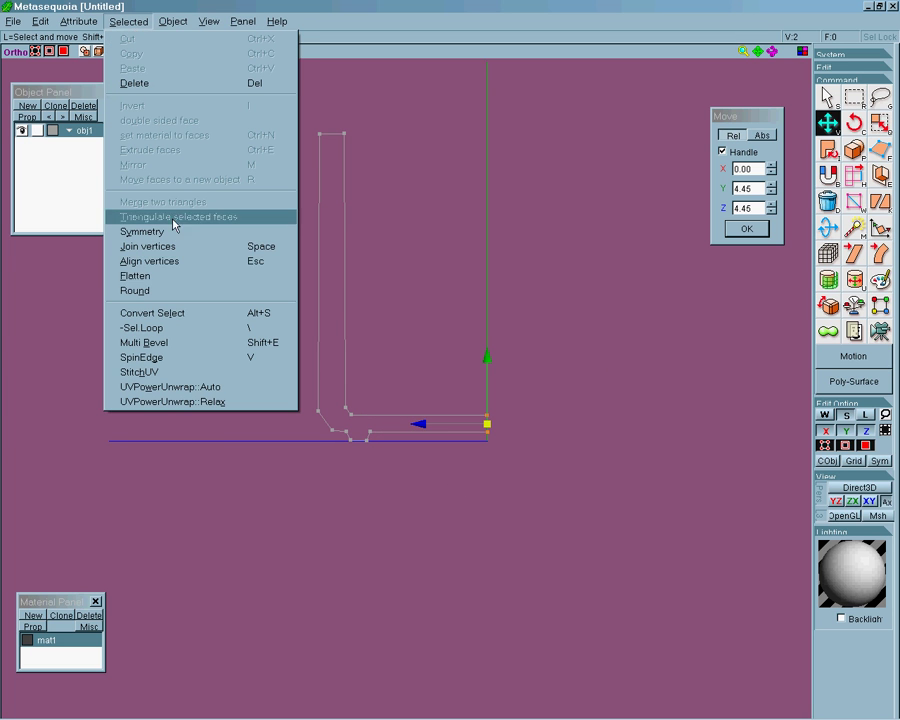
click(196, 266)
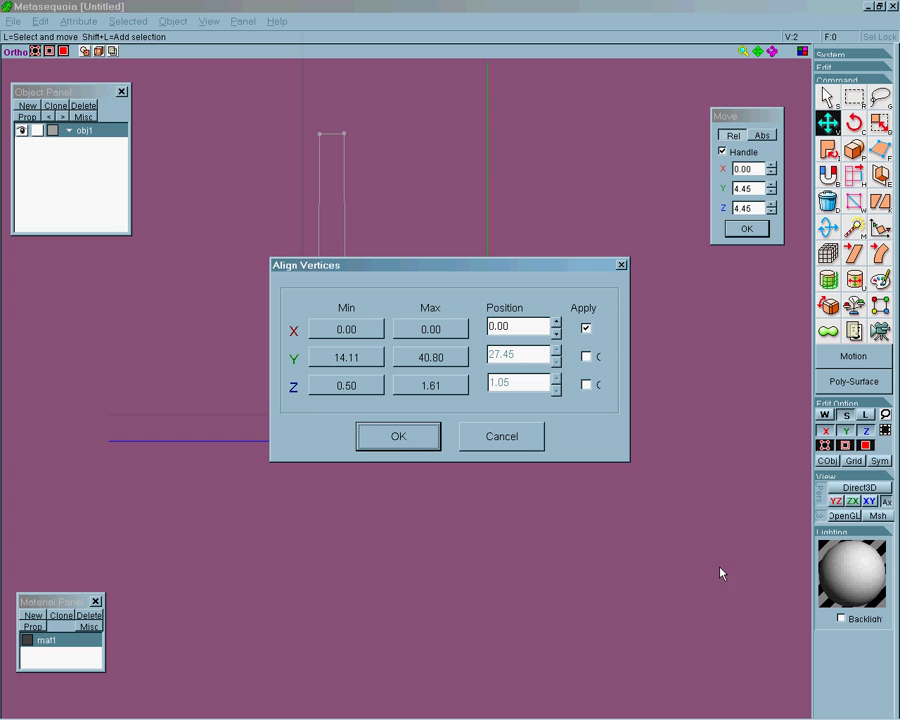
click(586, 384)
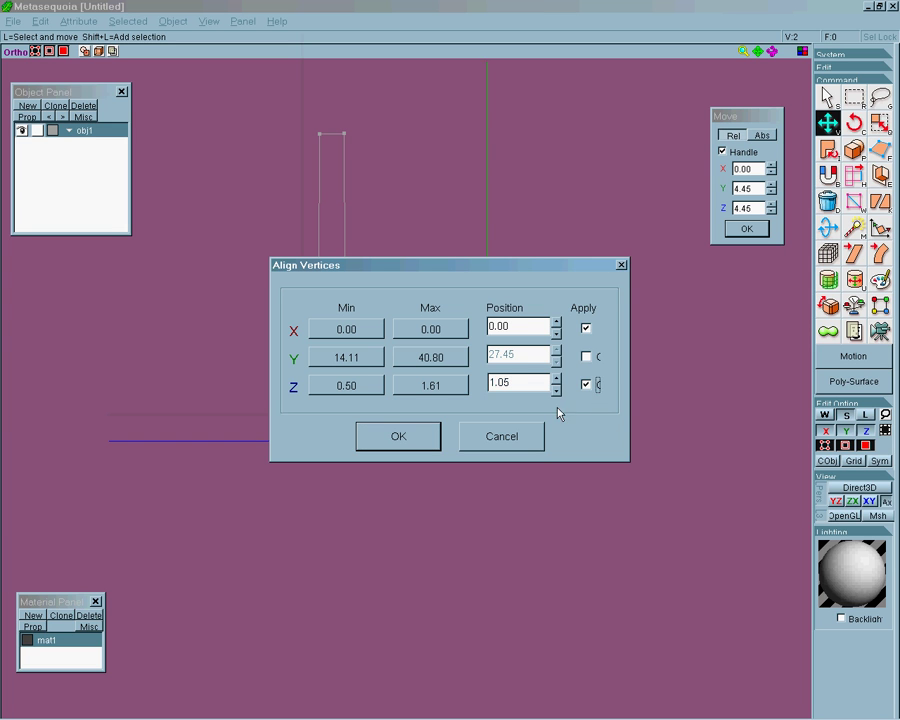
click(587, 329)
text(0)
click(420, 443)
Select the two lowest vertices of the foot ring and align them at Y 0
drag(339, 479, 389, 440)
key(ctrl+shift+a)
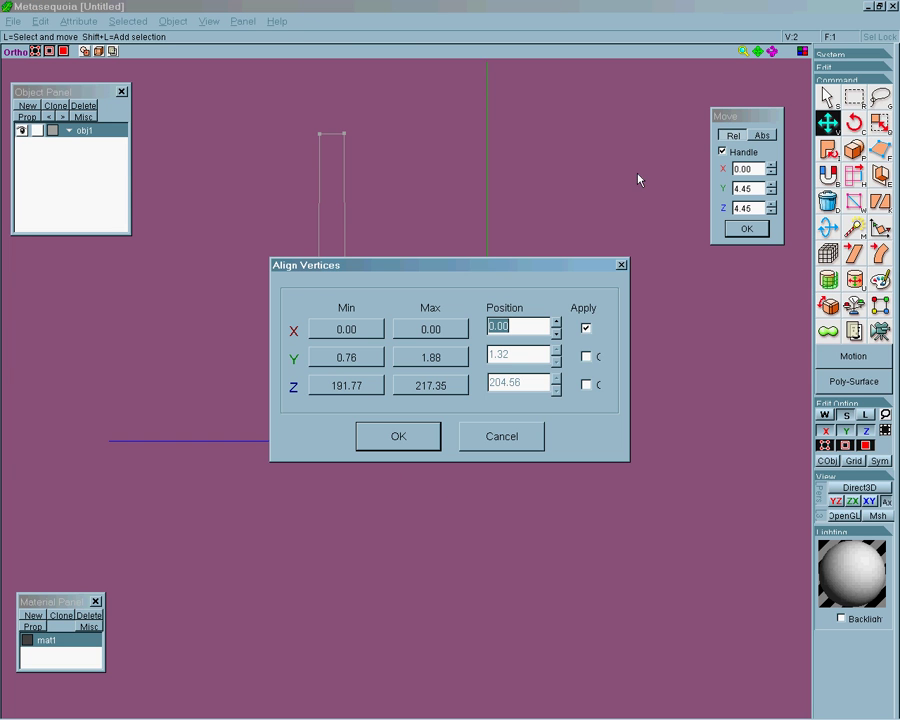
click(586, 356)
double_click(536, 361)
text(0)
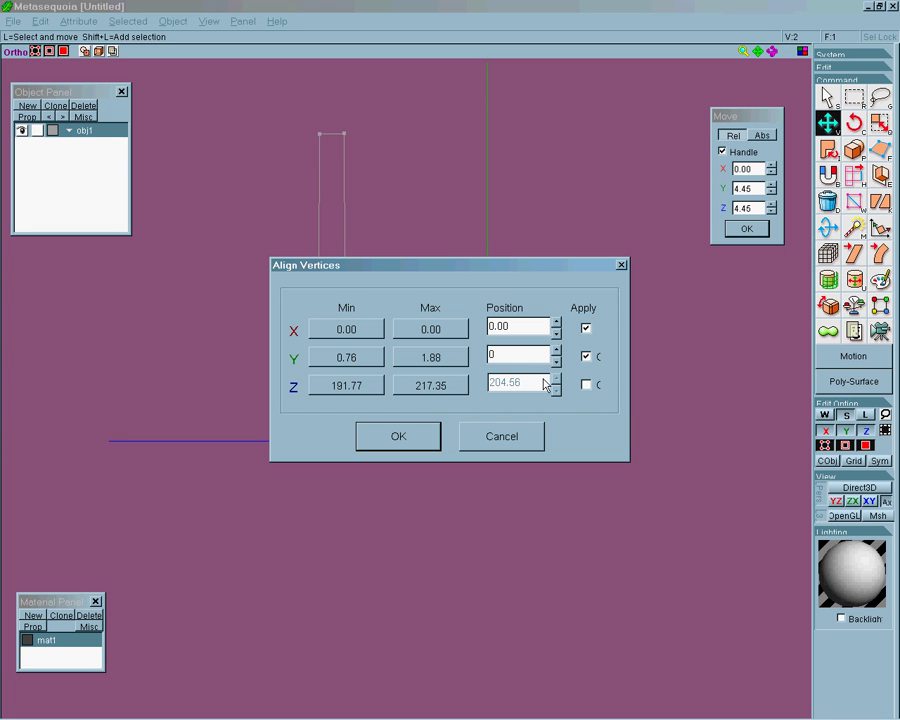
click(398, 436)
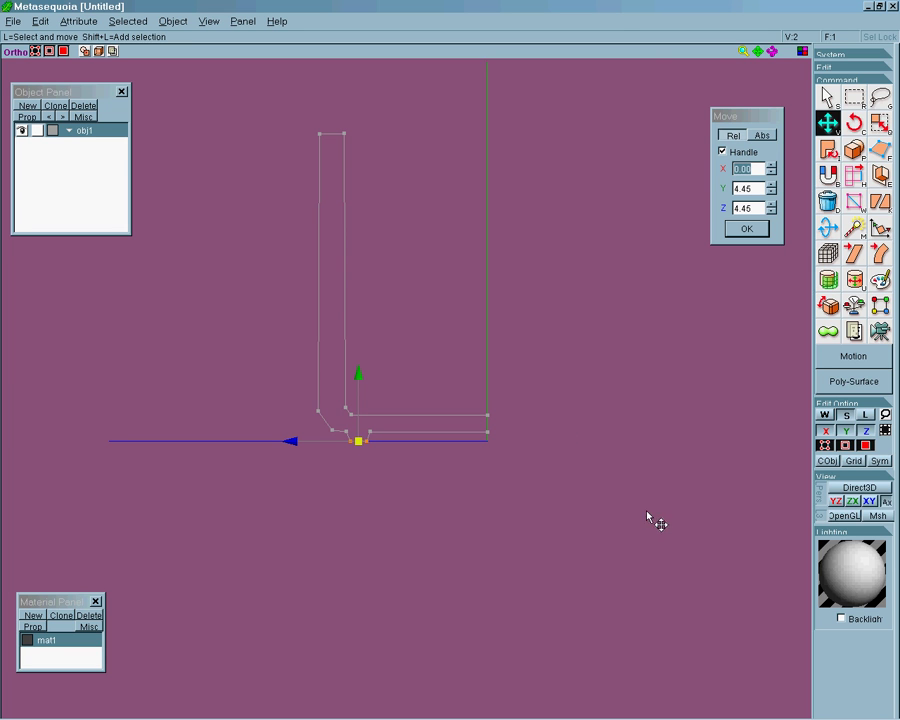
Apply a lathe with 12 segments around the Y axis to the profile object obj1
double_click(40, 127)
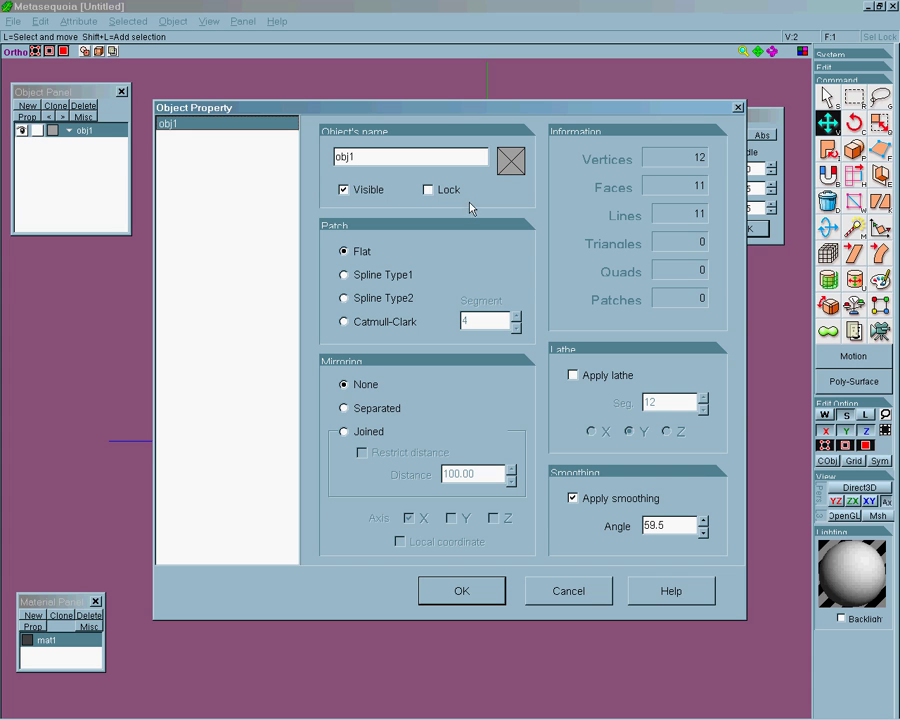
click(578, 380)
double_click(678, 405)
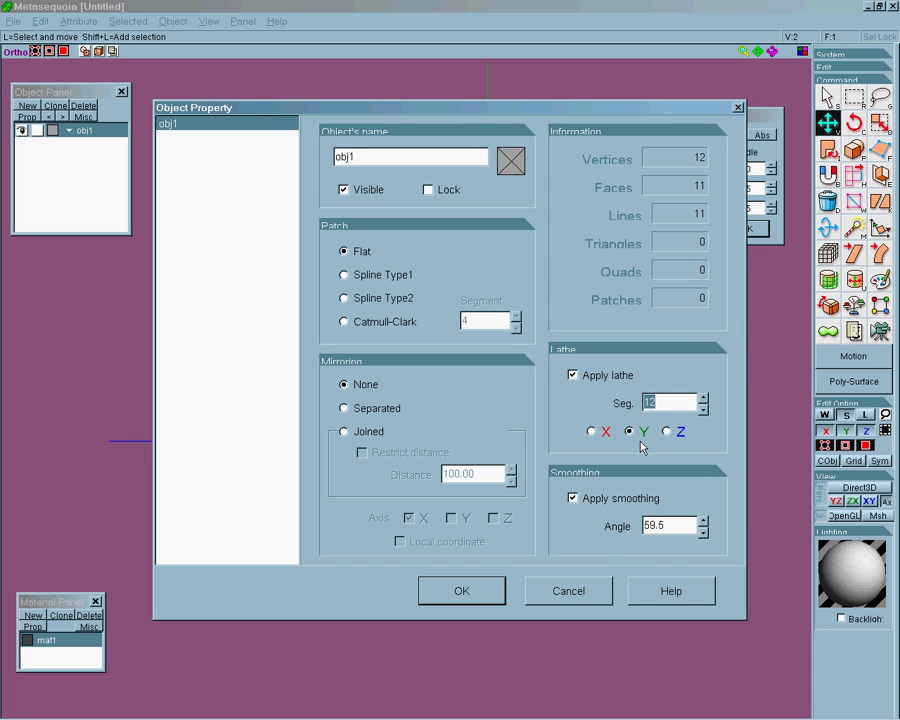
click(500, 595)
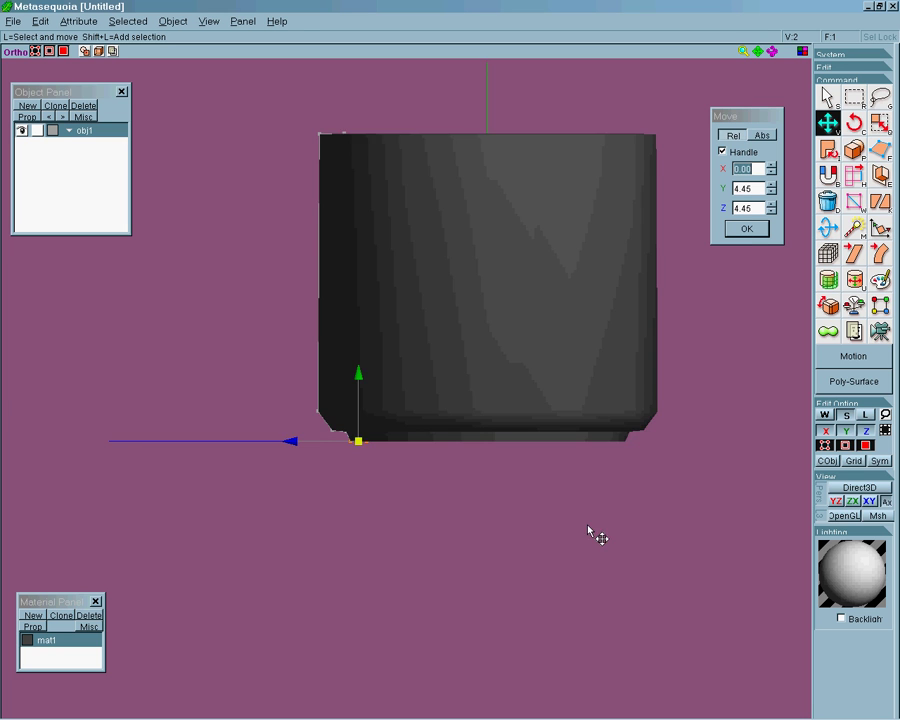
Make the mug body taller by raising the profile's rim vertices about 251 along Y, and lower them about 50
right_drag(588, 530, 627, 599)
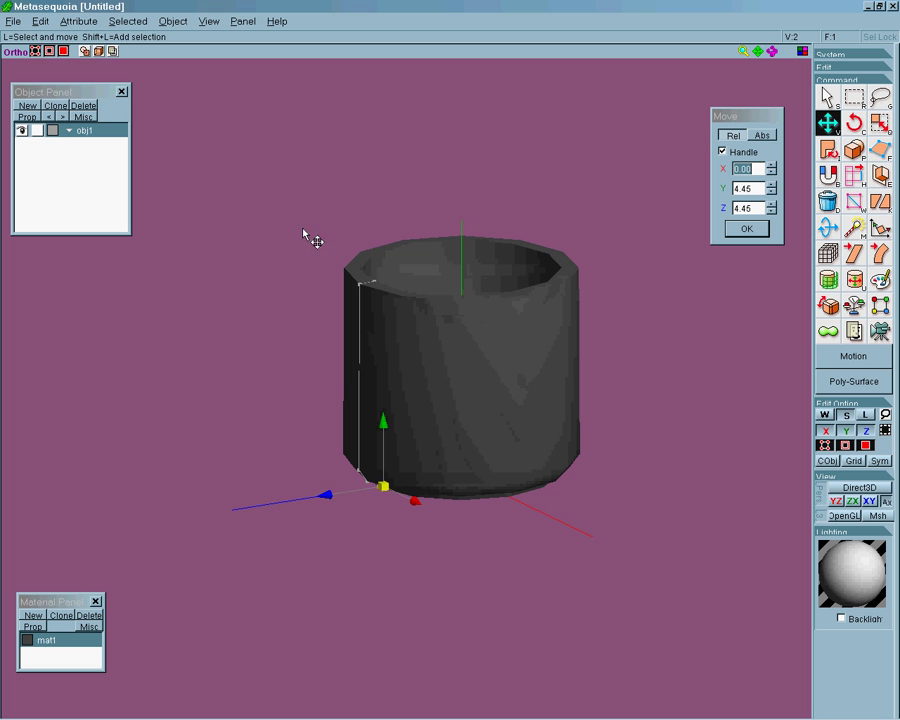
drag(304, 231, 402, 321)
drag(382, 225, 383, 110)
right_drag(512, 333, 374, 248)
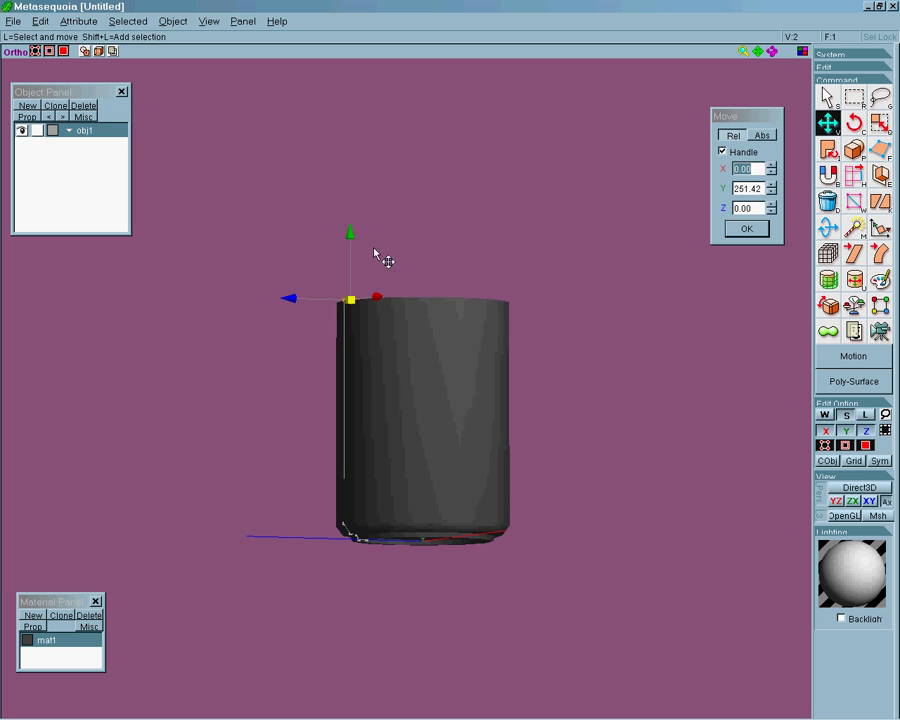
drag(360, 239, 360, 251)
right_drag(360, 251, 390, 161)
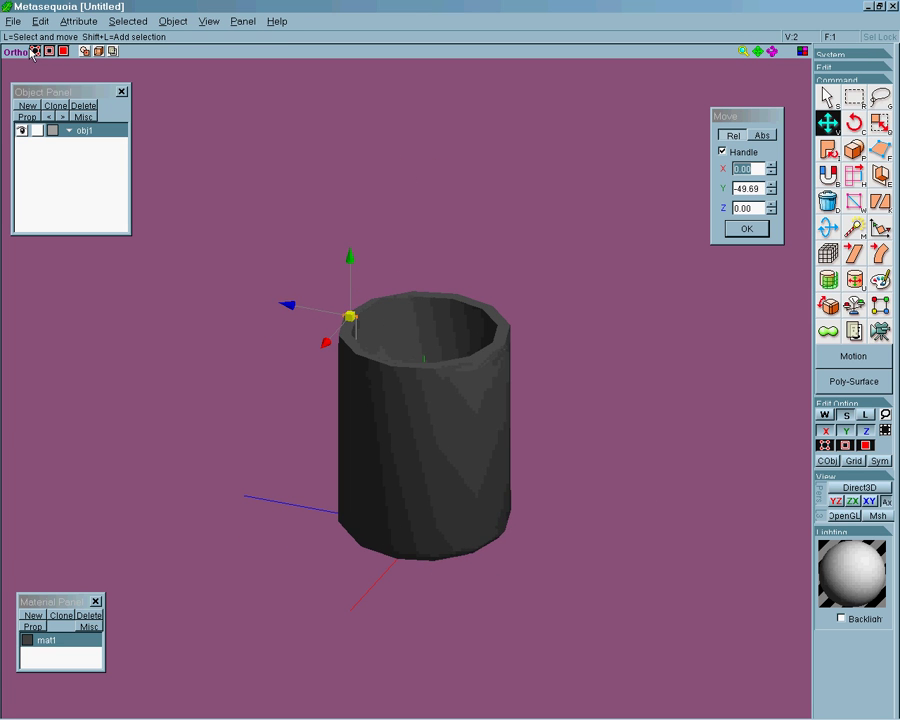
Switch the view to perspective and freeze the lathe on the mug body without creating a new object
click(22, 53)
right_drag(655, 410, 675, 390)
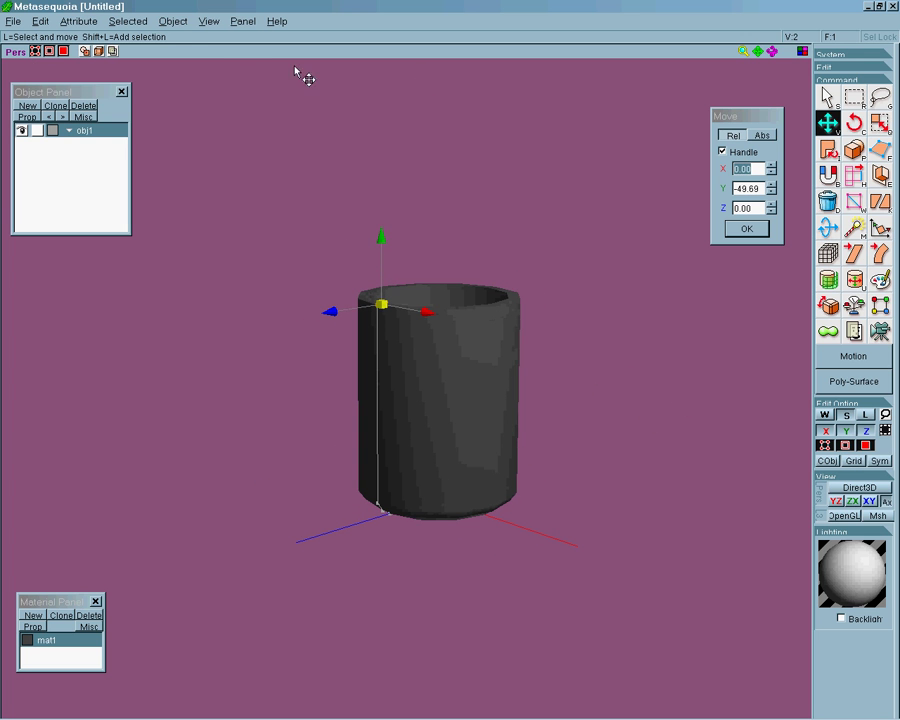
click(174, 22)
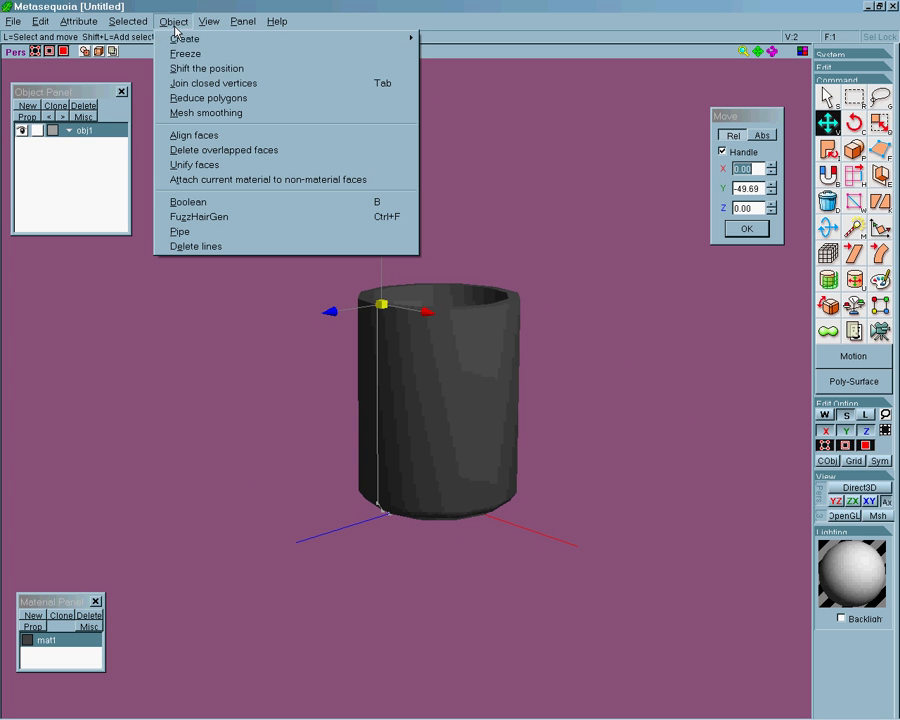
click(215, 54)
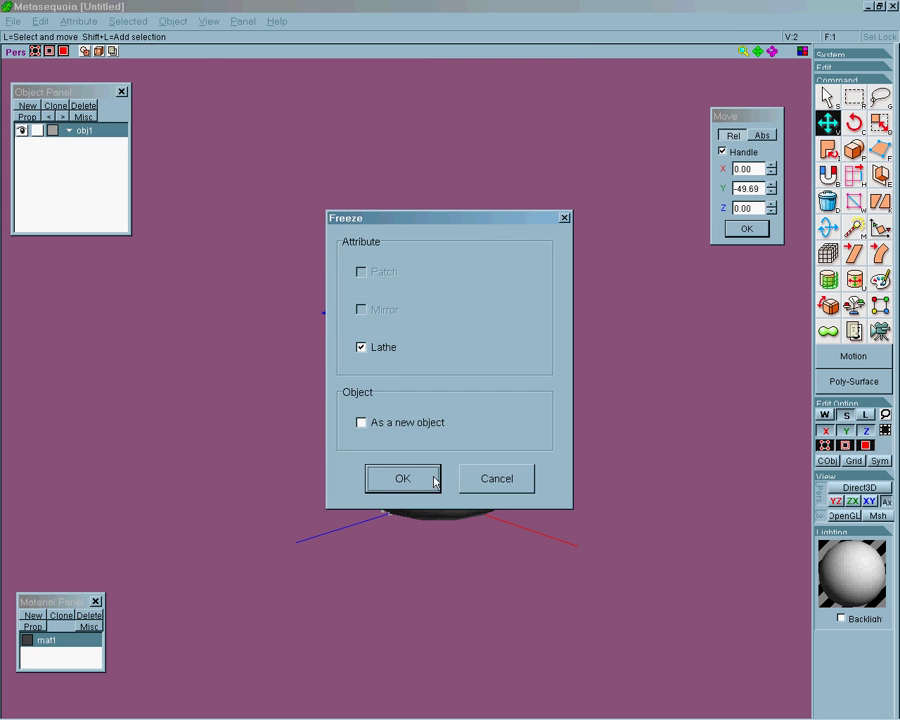
click(402, 479)
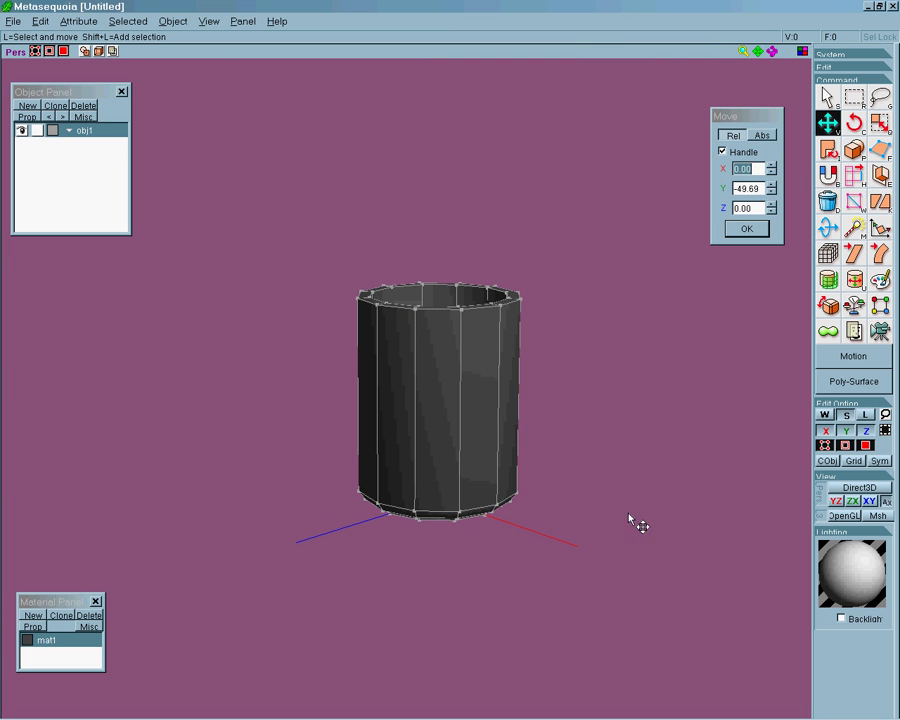
Unify the duplicate faces of the frozen mug body
right_drag(632, 515, 679, 501)
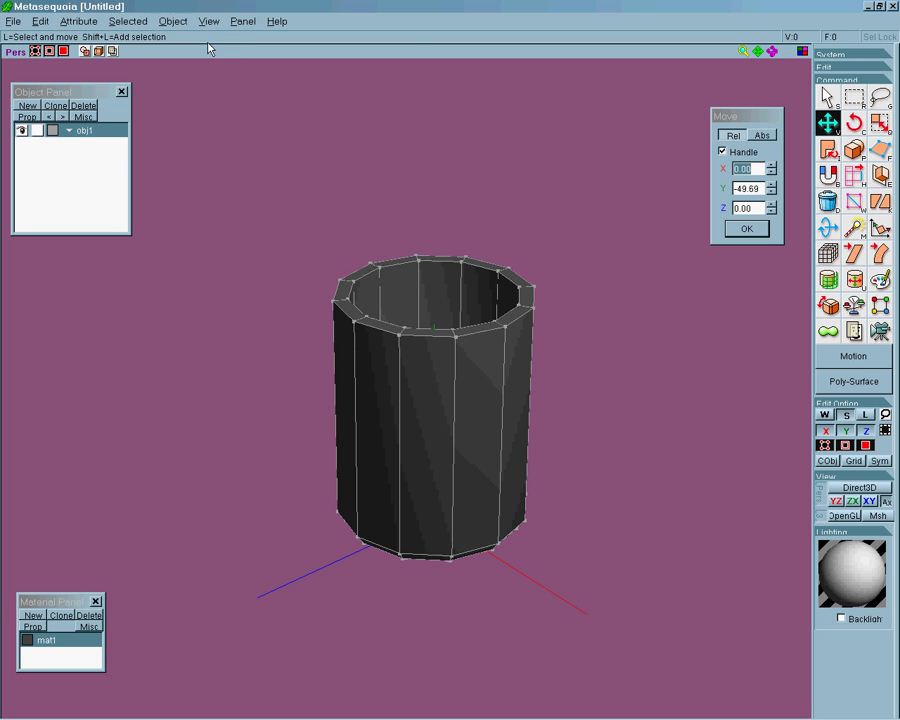
click(180, 24)
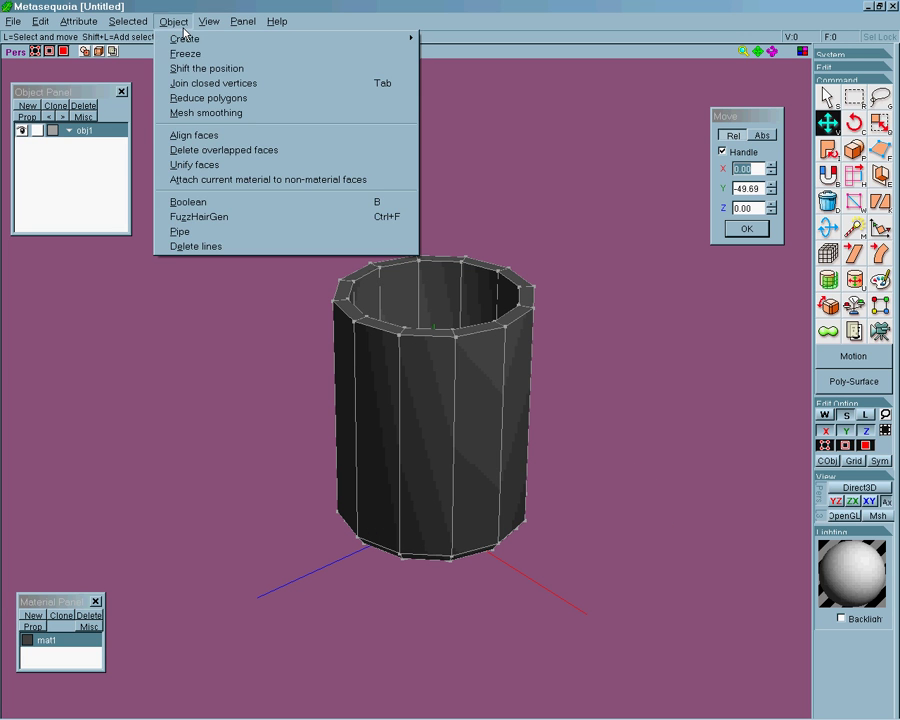
click(222, 177)
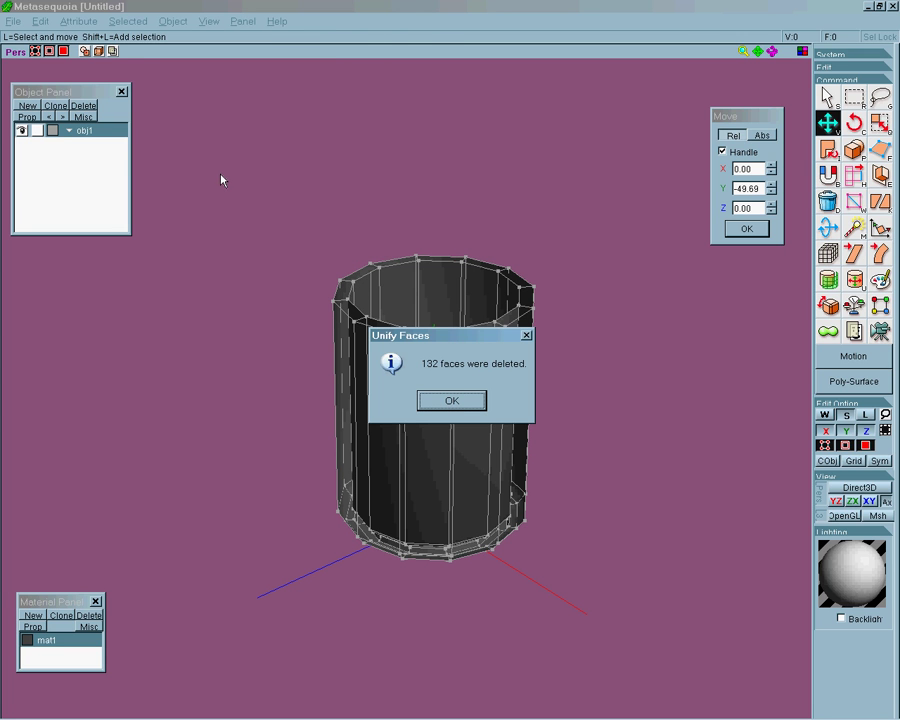
click(474, 401)
Run Align faces on the mug body to make its face directions consistent
right_drag(663, 528, 581, 503)
middle_drag(581, 503, 567, 491)
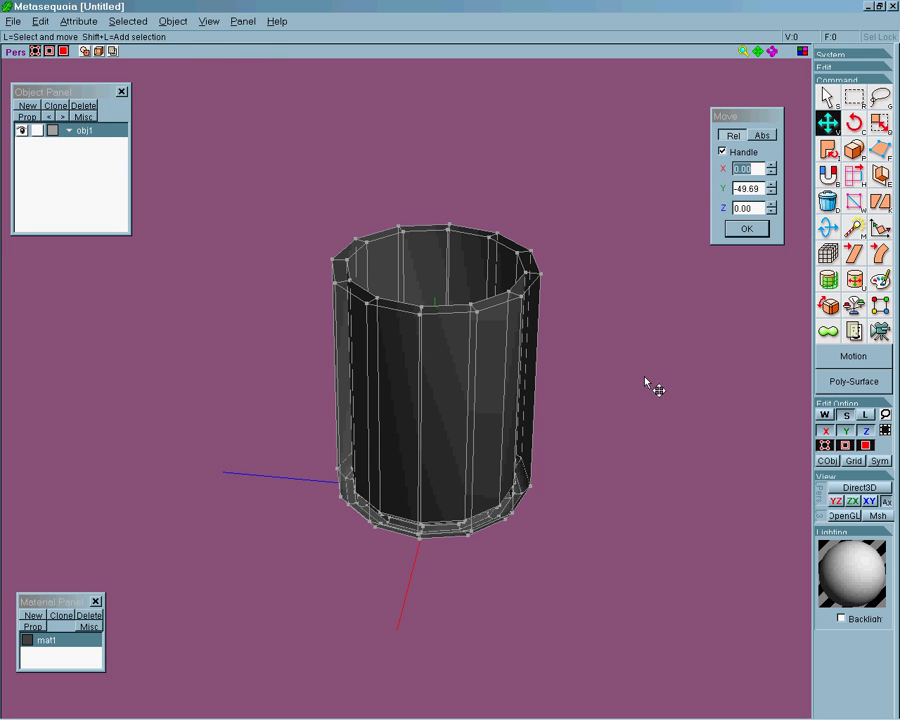
click(178, 23)
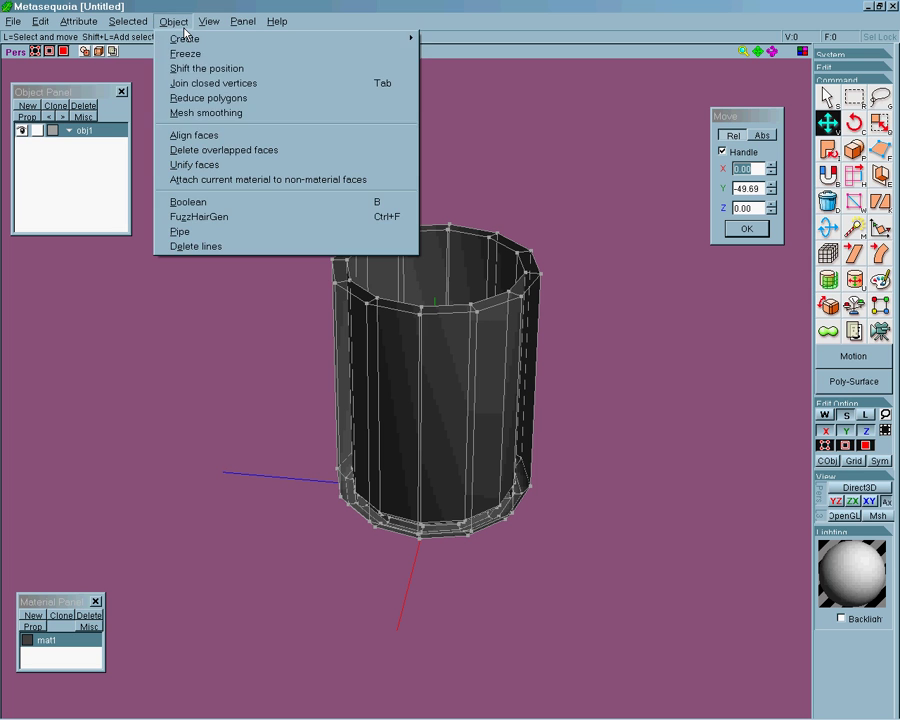
click(223, 148)
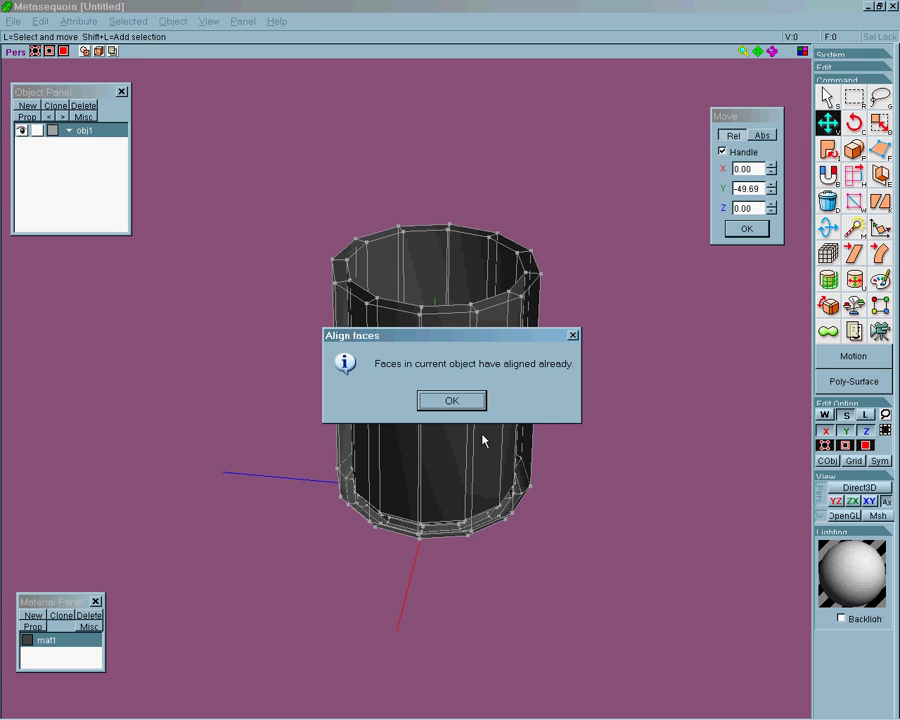
click(452, 401)
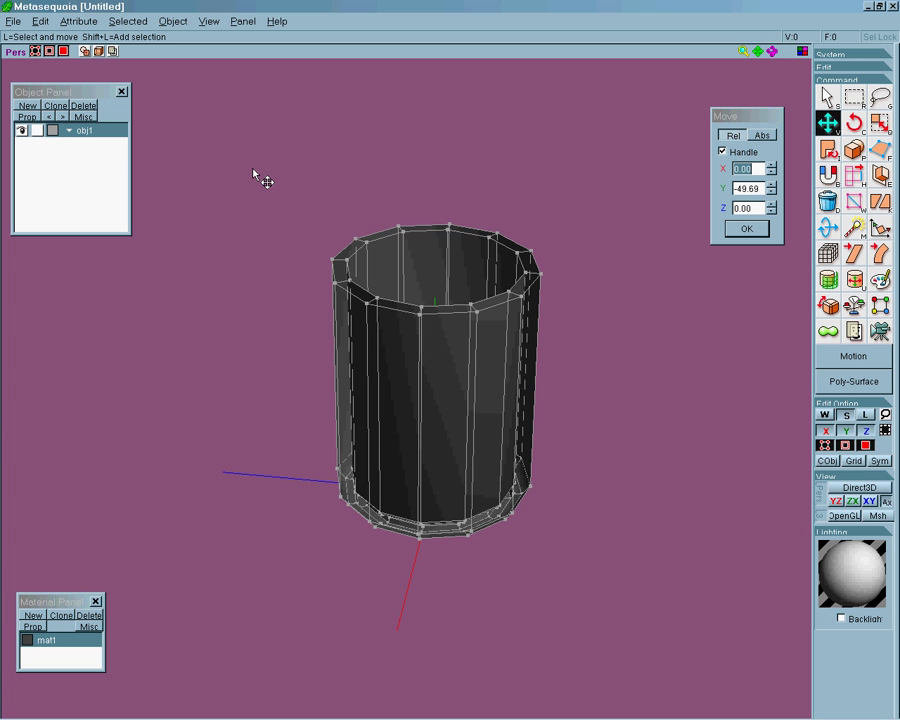
Select the entire mug mesh, invert its faces so they point outward, and clear the selection
drag(255, 174, 628, 623)
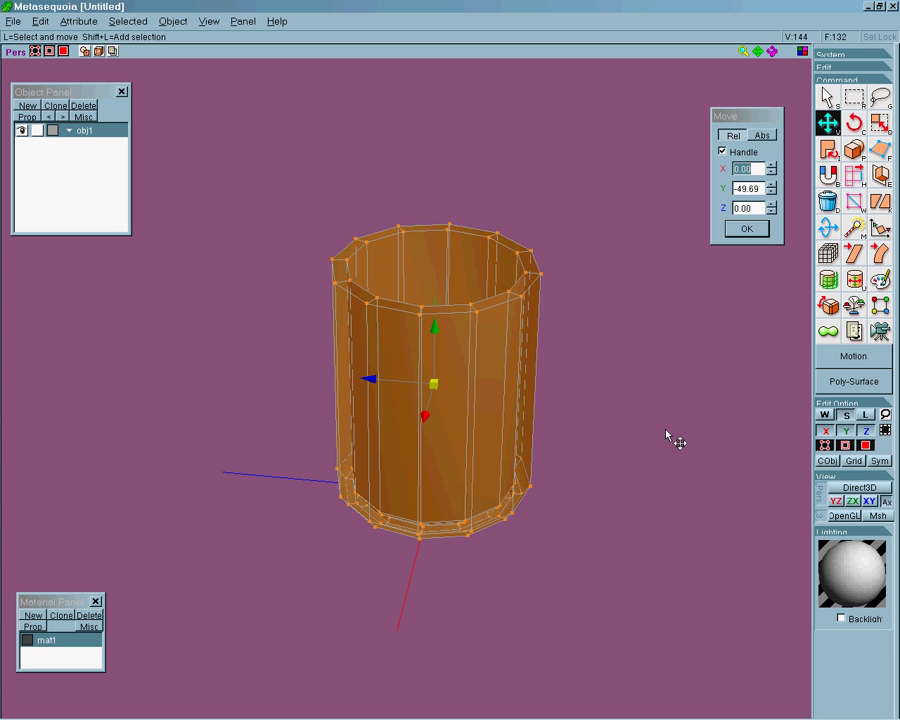
click(136, 26)
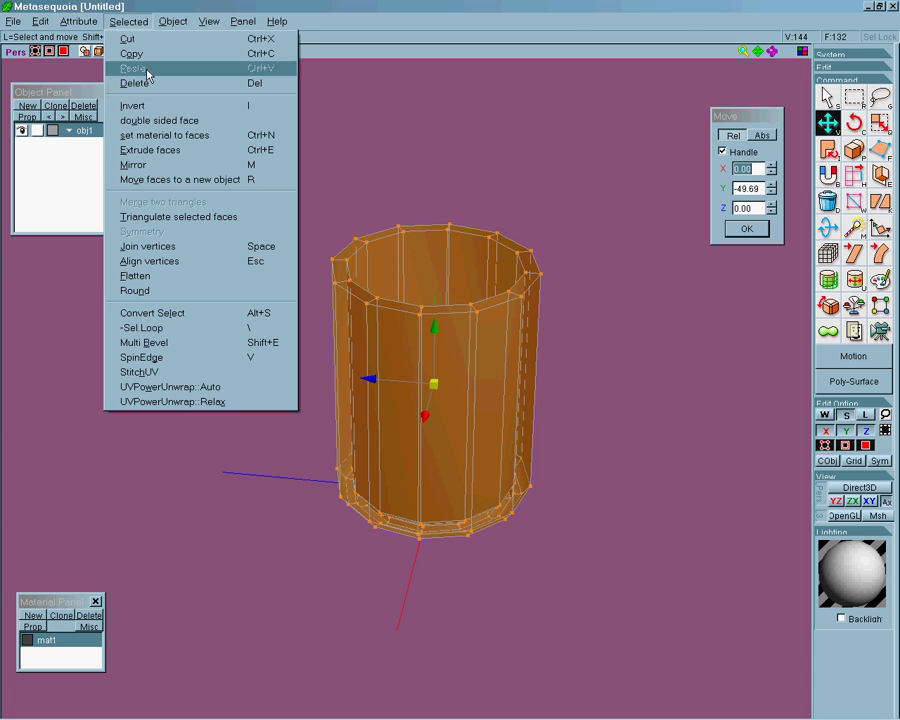
click(150, 105)
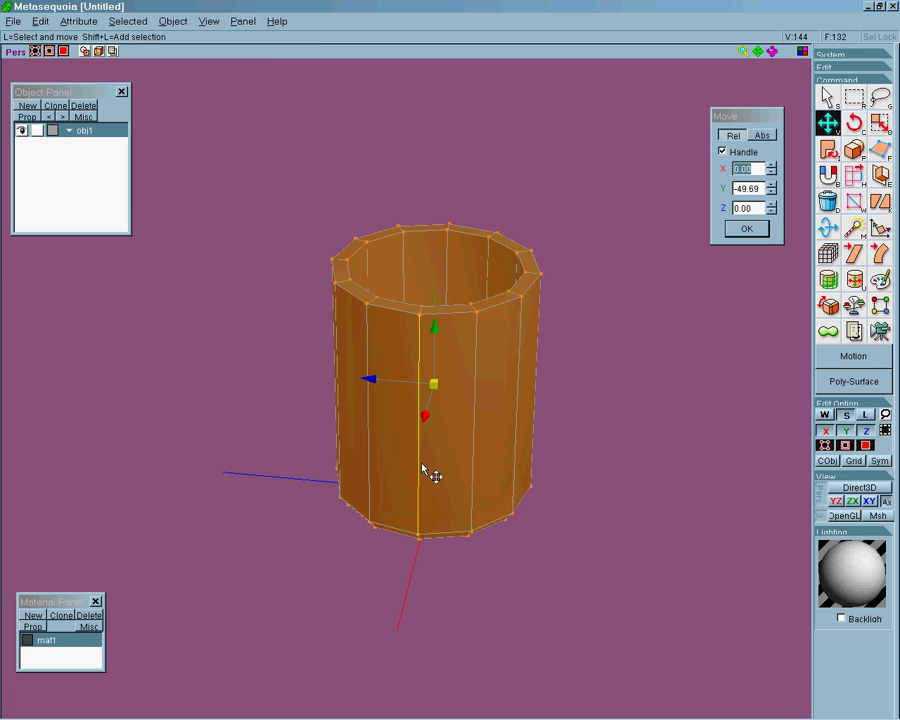
click(638, 441)
Join the closed vertices of the mug body, with the closed distance raised by one increment
right_drag(639, 460, 685, 517)
scroll(668, 464, up, 3)
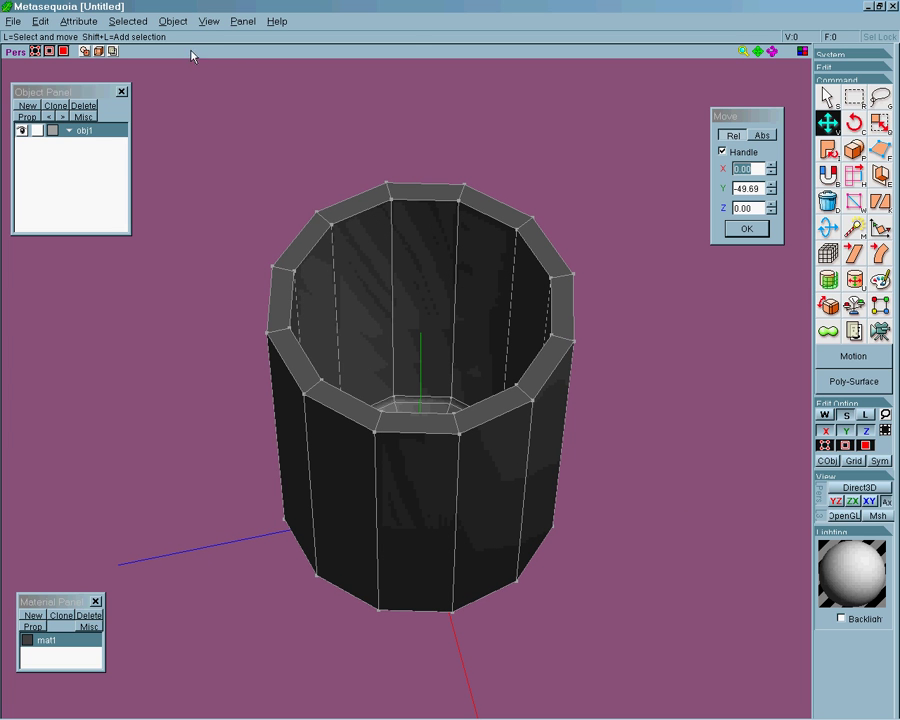
click(173, 21)
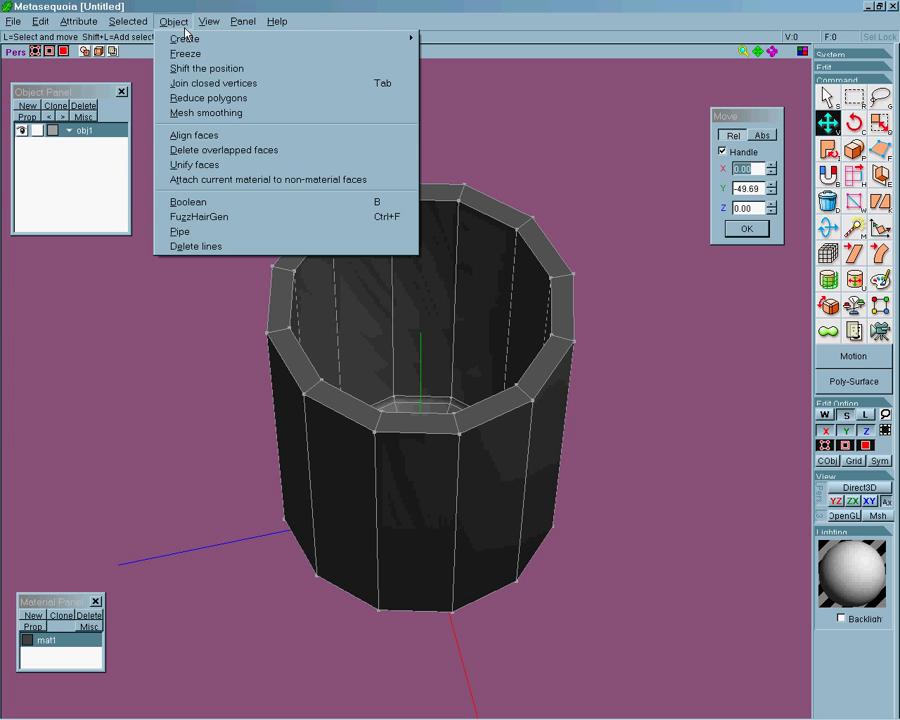
click(216, 86)
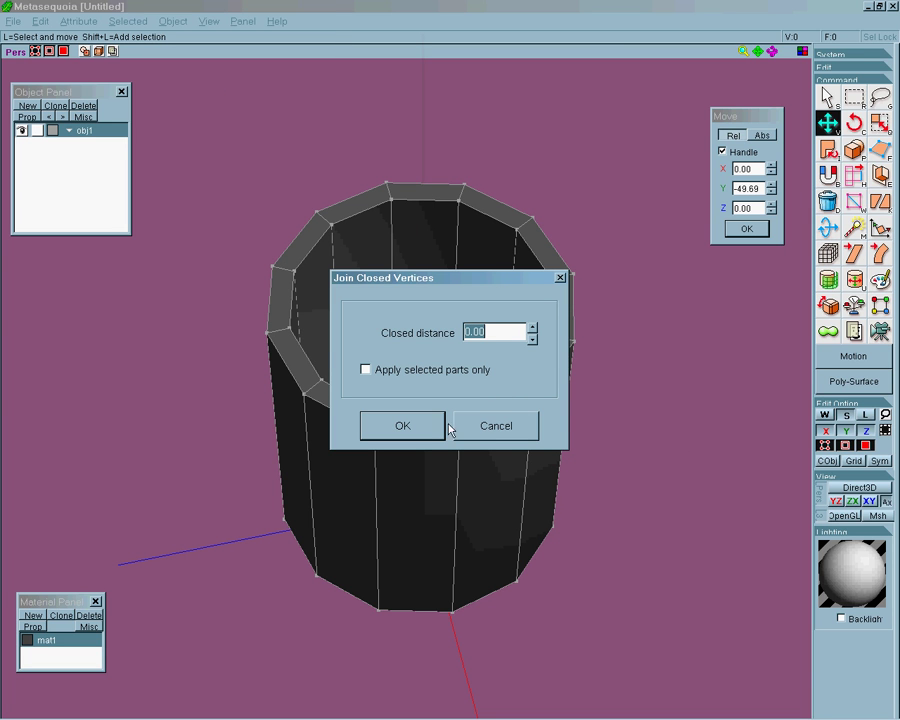
click(533, 328)
click(403, 426)
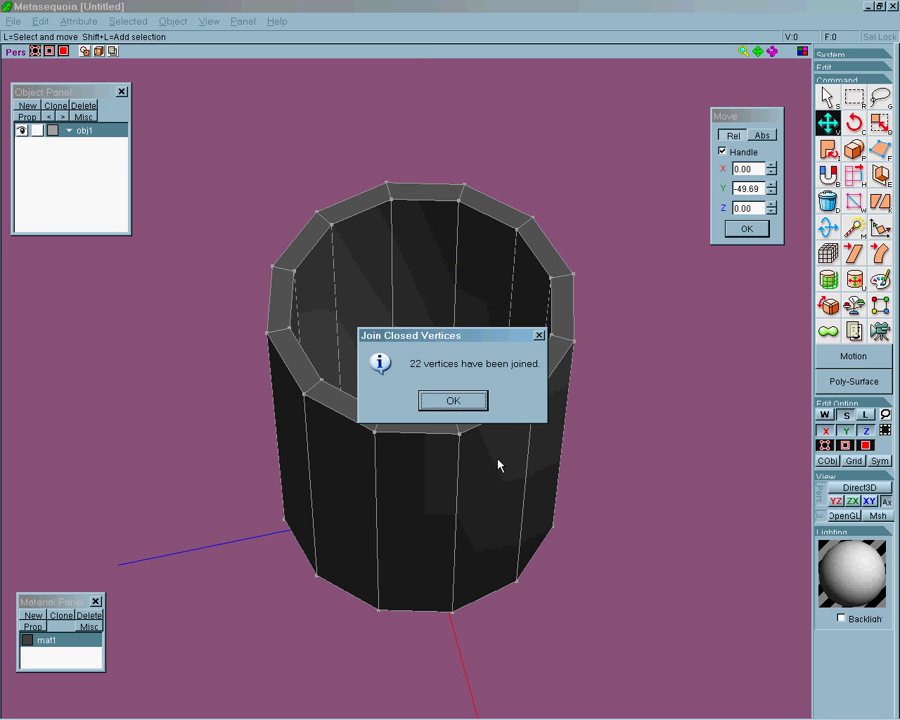
click(470, 401)
Apply a Catmull-Clark patch with 4 divisions to obj1 and hide its vertices and edge lines
mouse_move(663, 530)
right_down()
mouse_move(689, 520)
mouse_move(676, 525)
right_up()
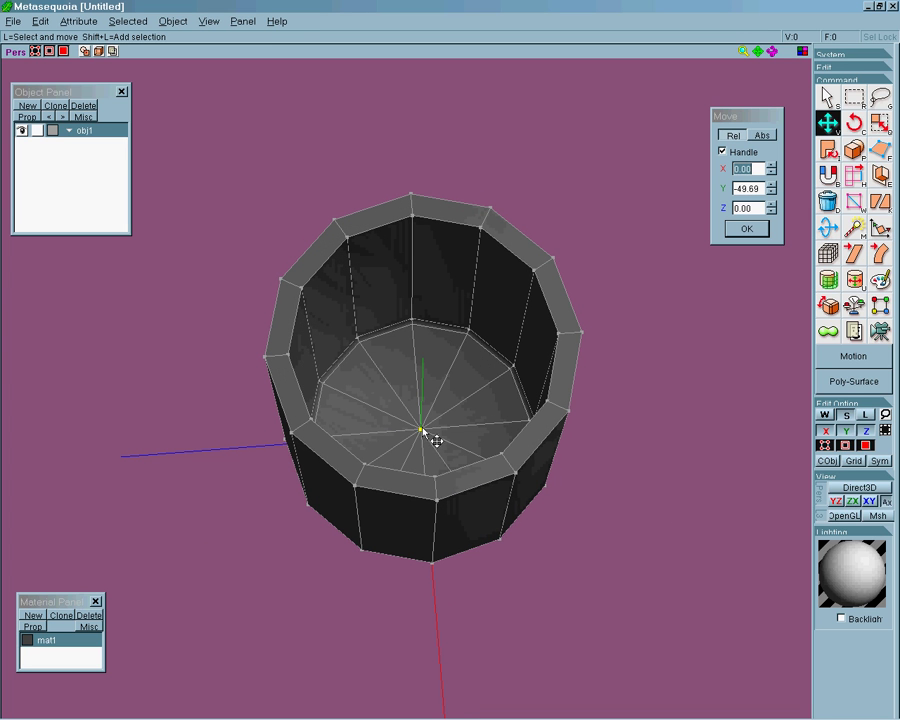
right_drag(460, 466, 600, 480)
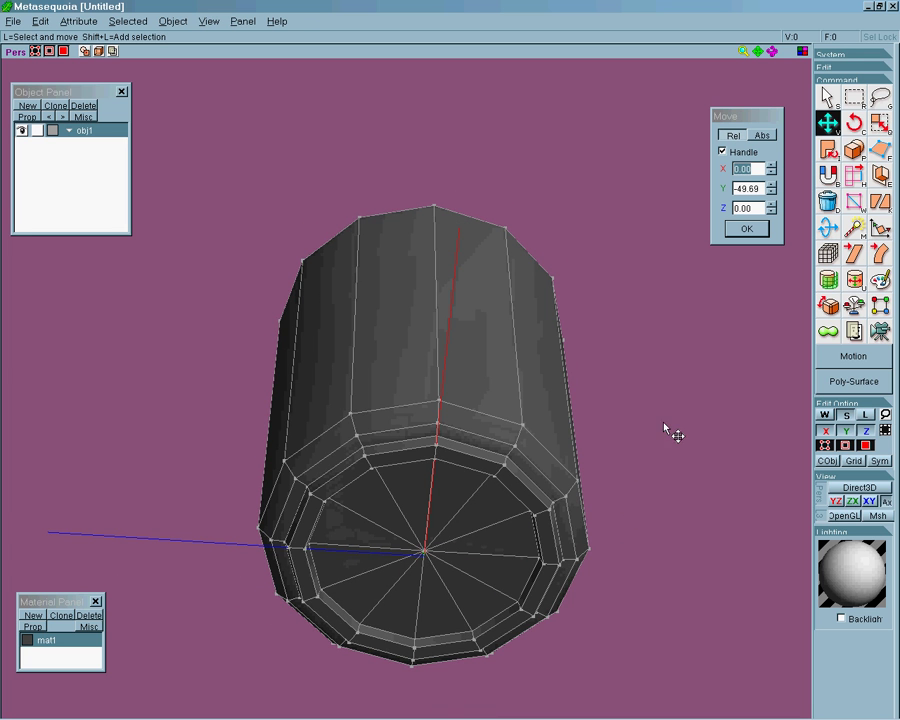
right_drag(664, 426, 609, 485)
scroll(669, 528, down, 3)
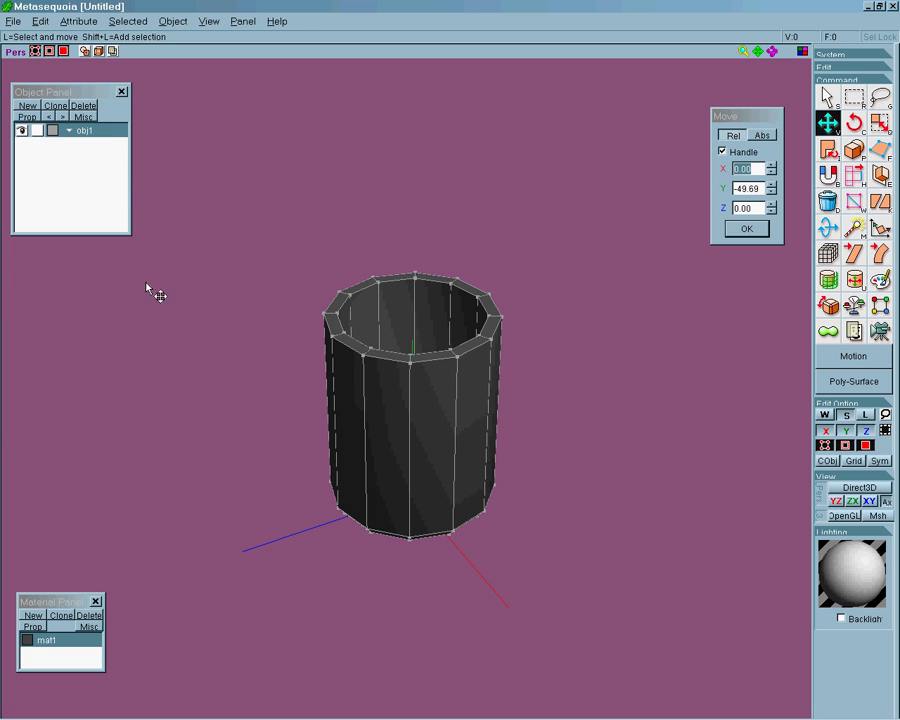
mouse_move(603, 442)
right_down()
mouse_move(596, 416)
mouse_move(580, 430)
mouse_move(591, 448)
right_up()
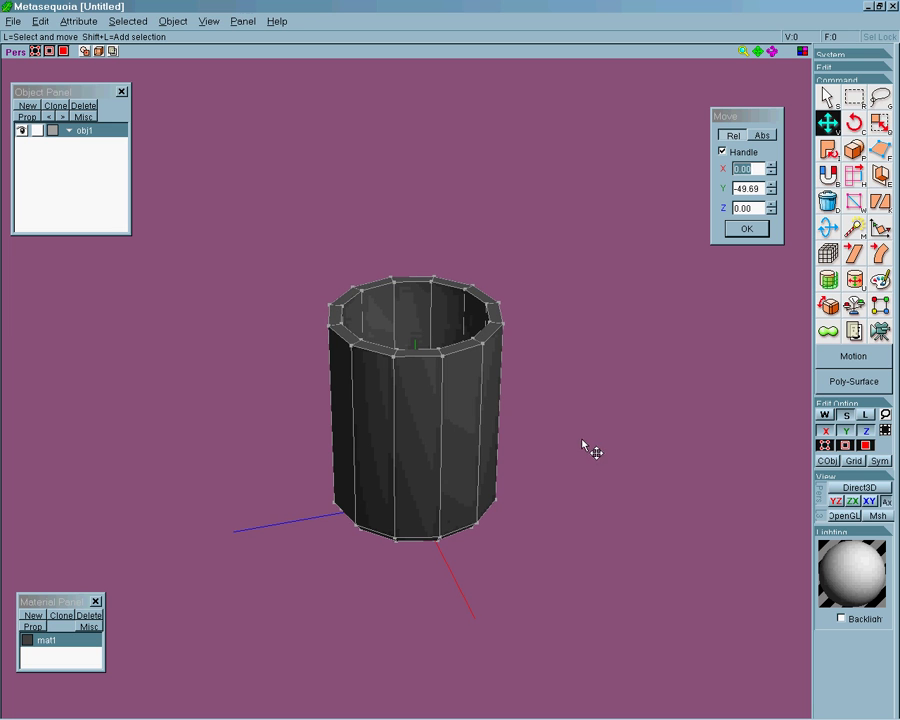
right_click(115, 138)
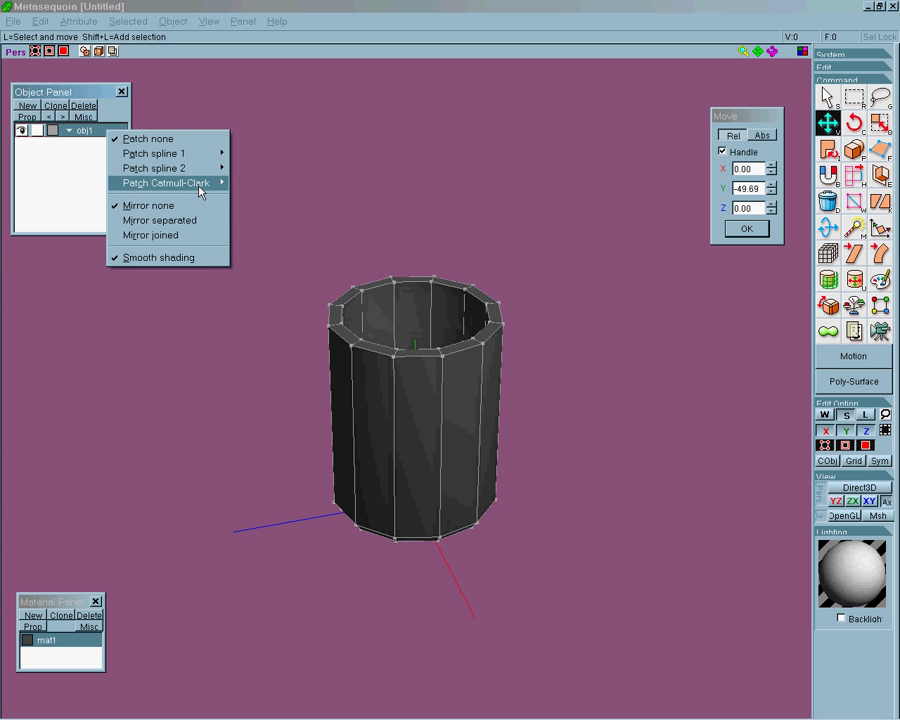
mouse_move(170, 193)
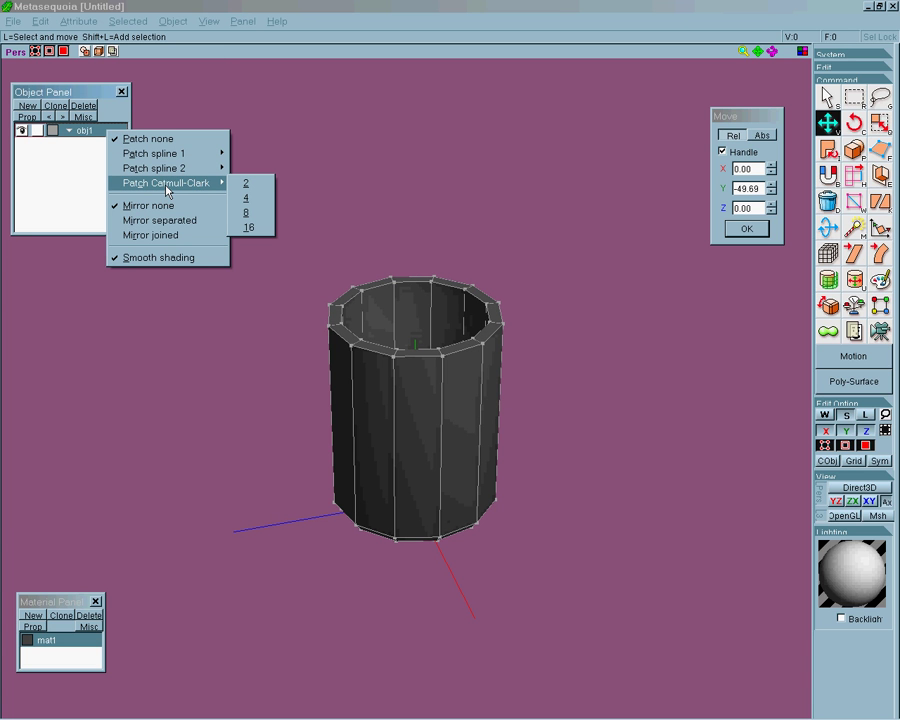
click(246, 198)
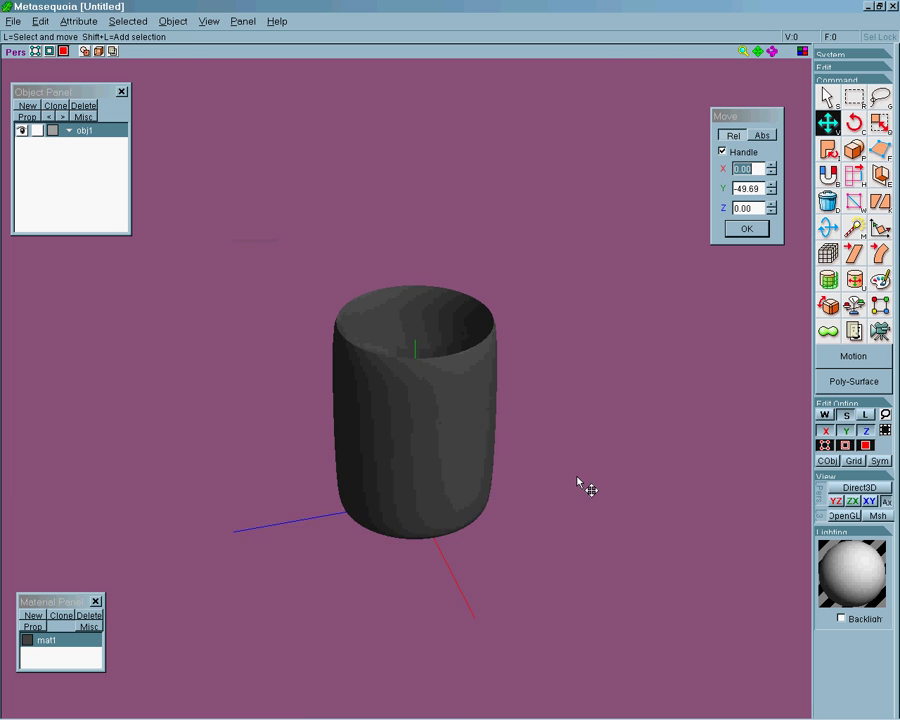
scroll(610, 492, up, 3)
right_drag(633, 503, 518, 175)
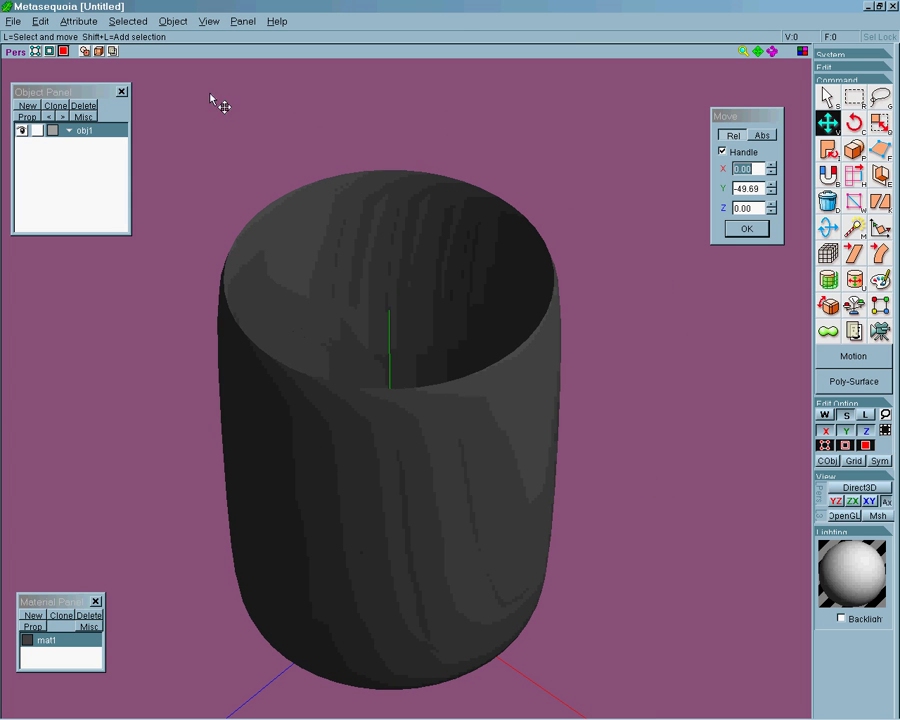
Turn off the patch preview to show the mug's control mesh, and display its edge lines again
click(94, 53)
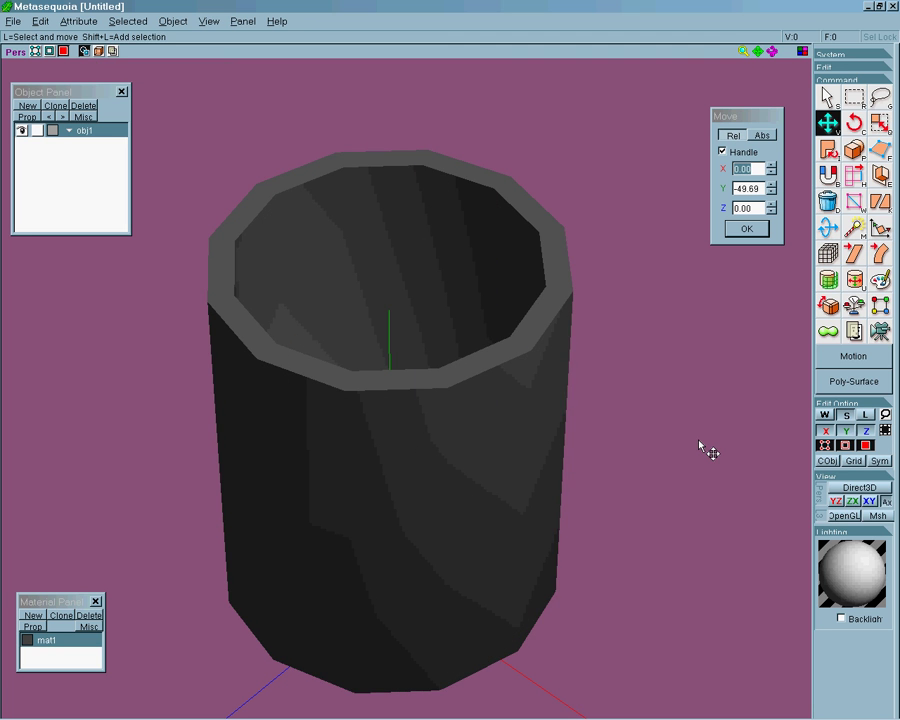
right_drag(699, 470, 722, 458)
scroll(722, 455, down, 3)
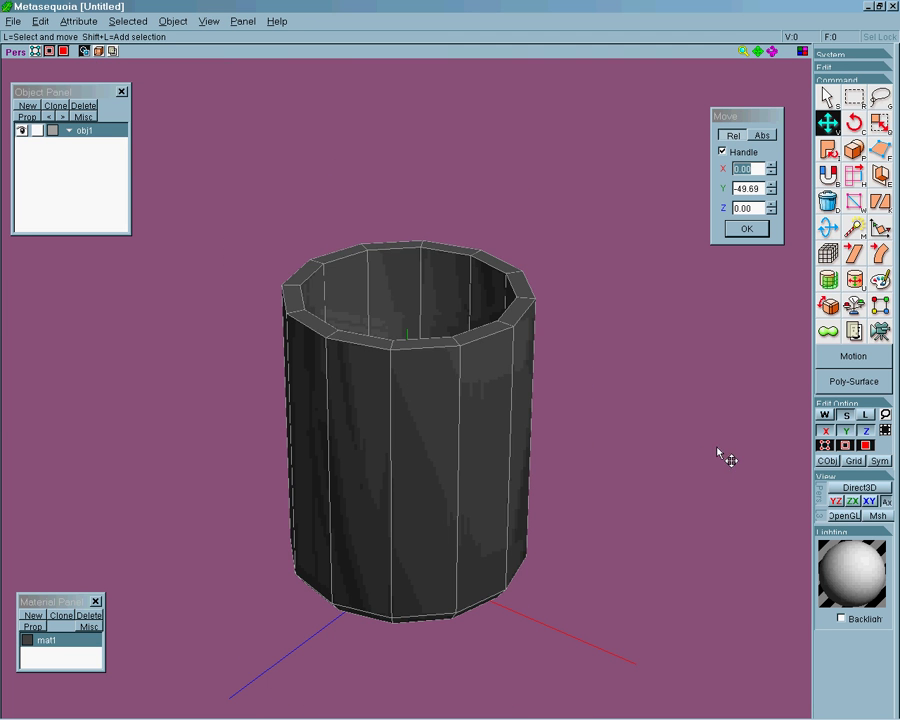
Cut straight faces with the Knife to add an edge loop around the inner wall just below the rim
click(881, 200)
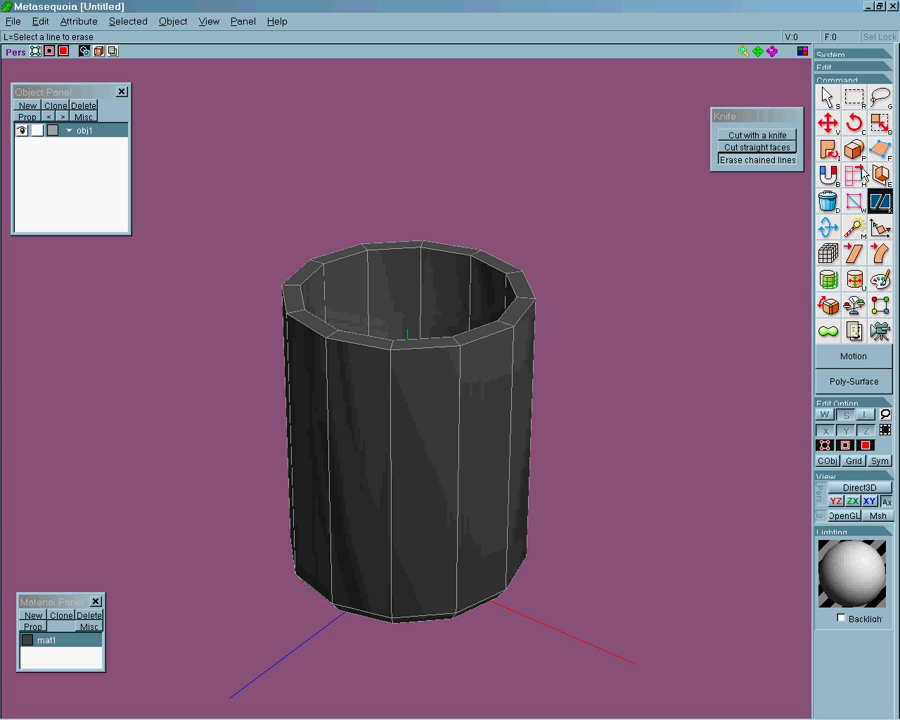
click(757, 147)
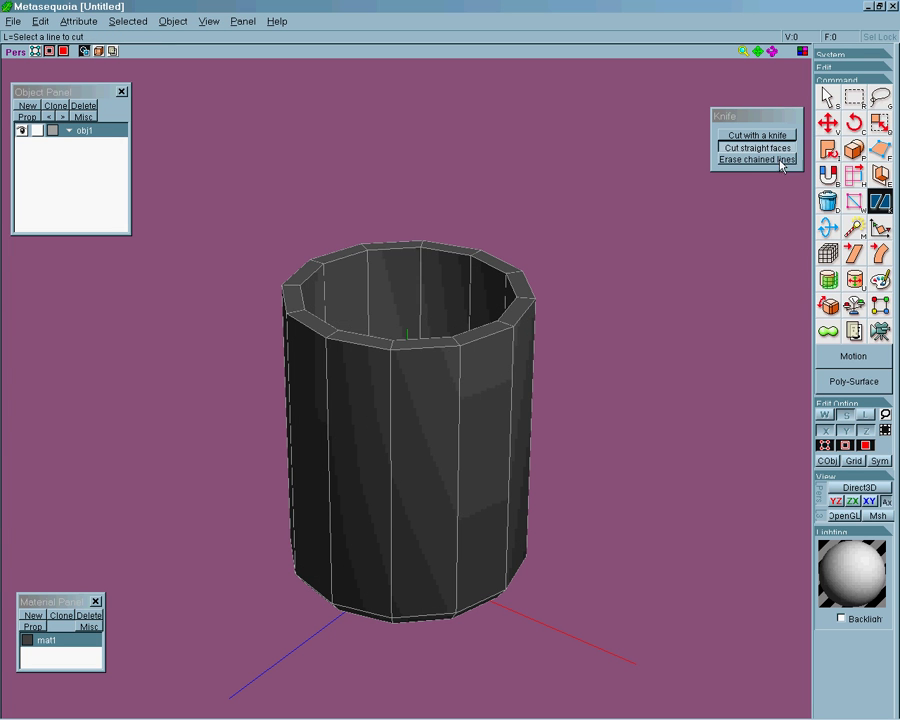
scroll(724, 324, up, 4)
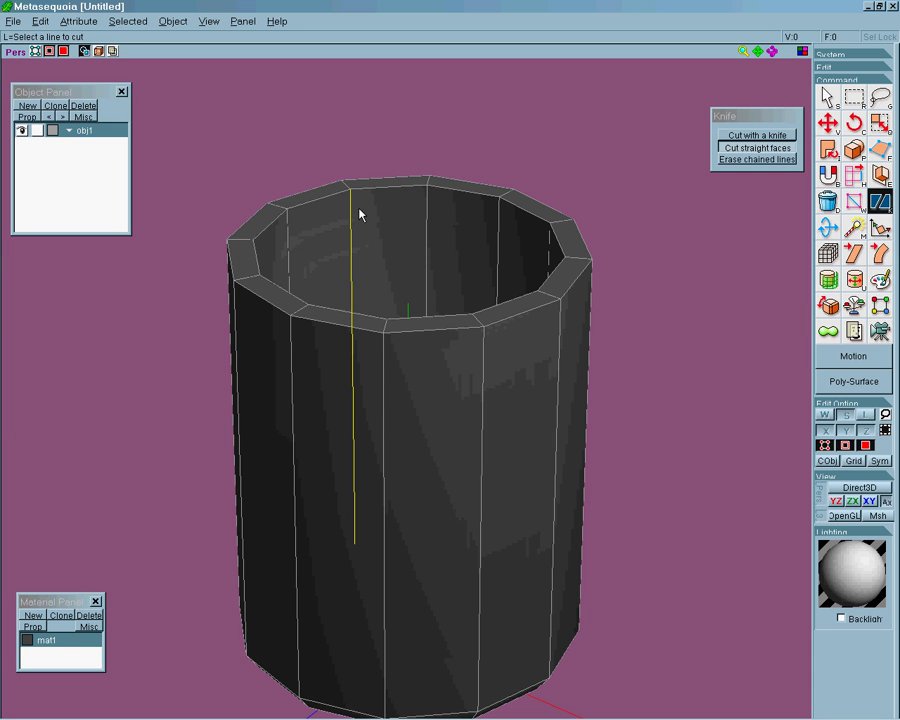
click(359, 209)
click(433, 207)
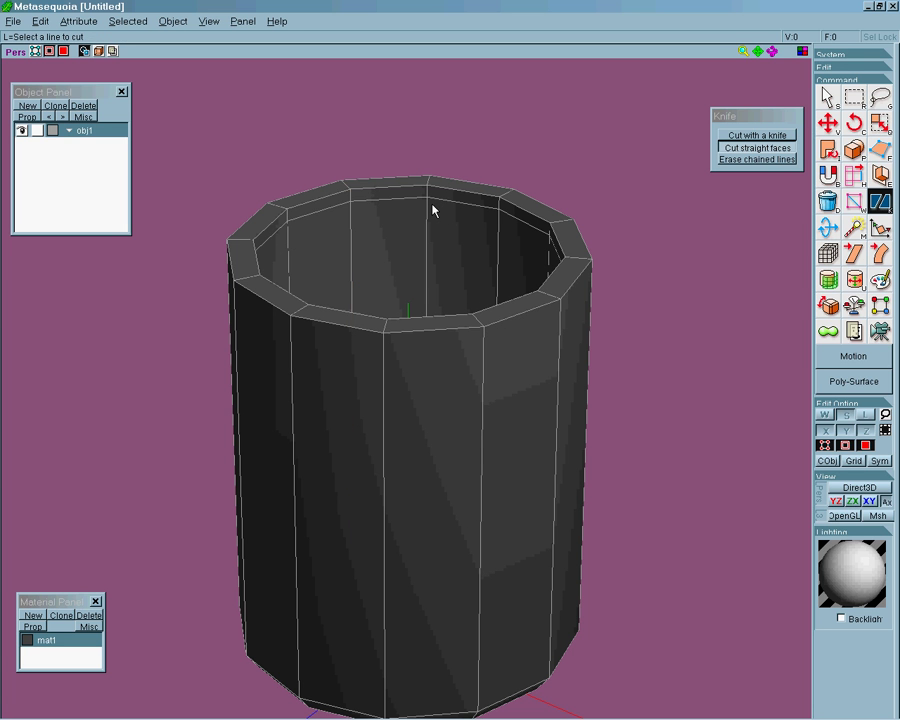
Cut an edge loop around the mug's outer wall just below the rim
right_drag(643, 291, 677, 313)
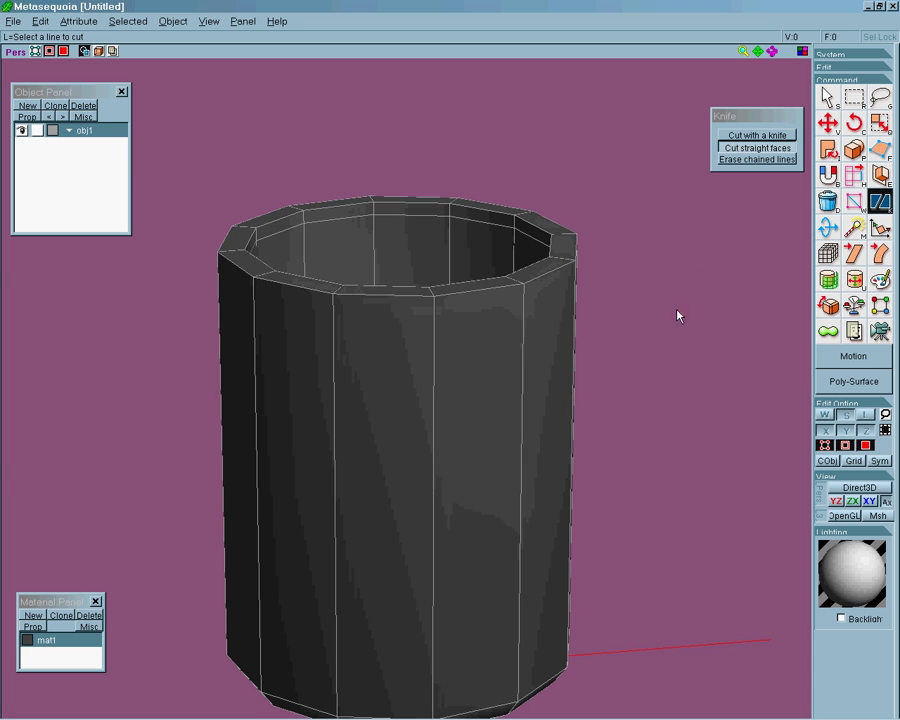
click(447, 339)
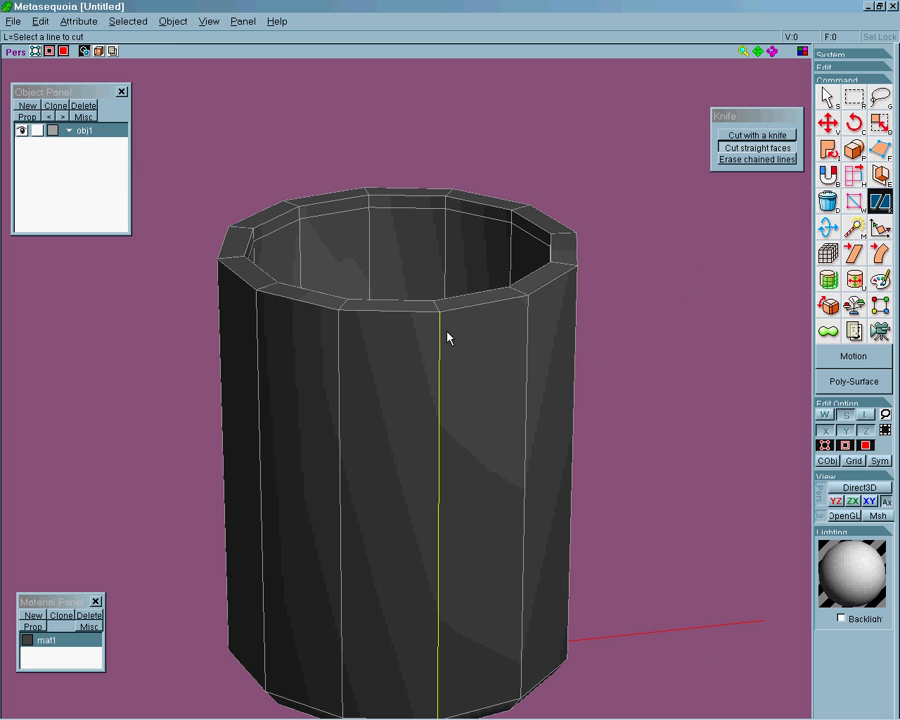
click(447, 339)
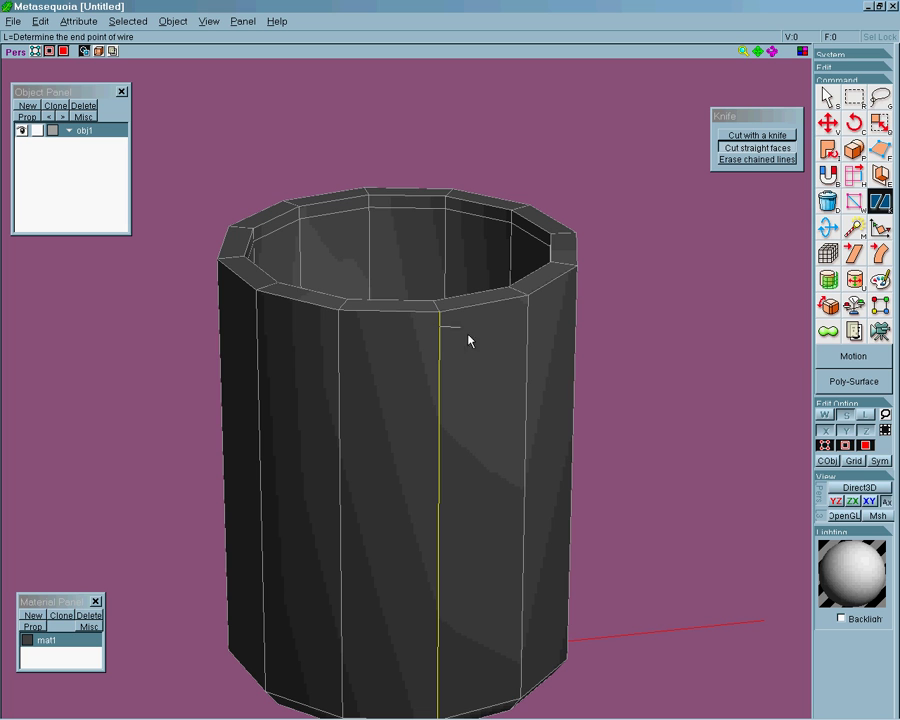
click(530, 325)
Cut another edge loop around the outer wall, about a fifth of the way down from the rim
middle_drag(641, 403, 665, 328)
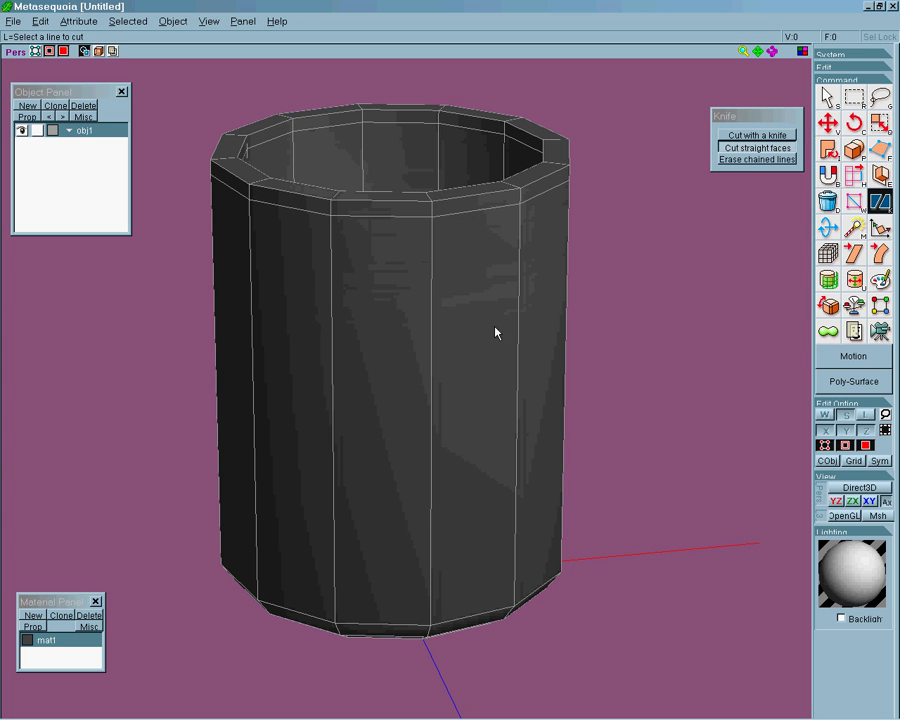
click(435, 304)
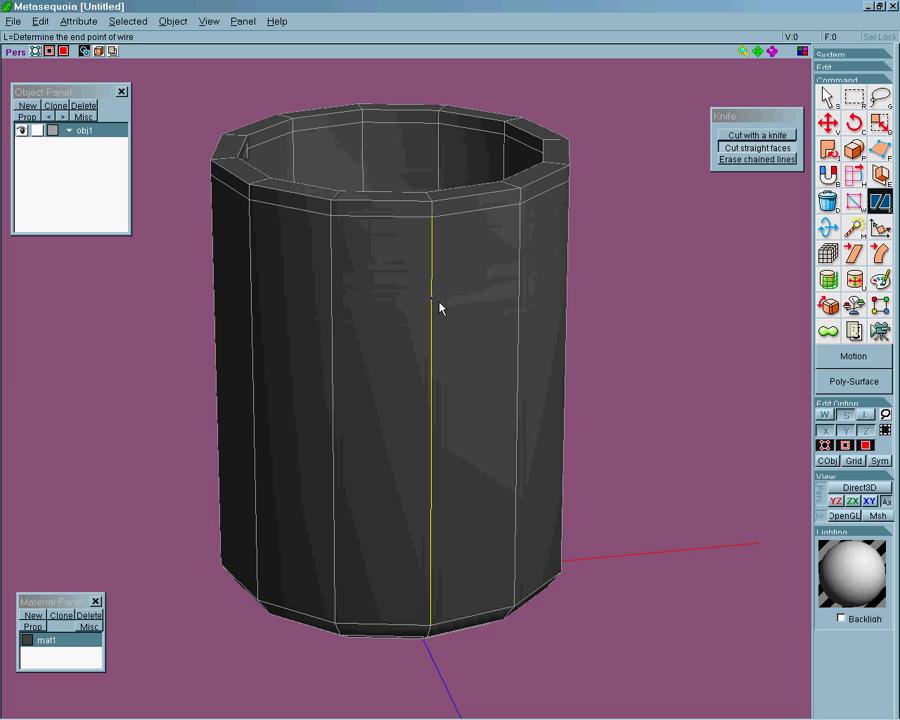
click(527, 298)
Cut an edge loop around the mug's outer wall just above the bottom bevel
right_drag(730, 495, 709, 418)
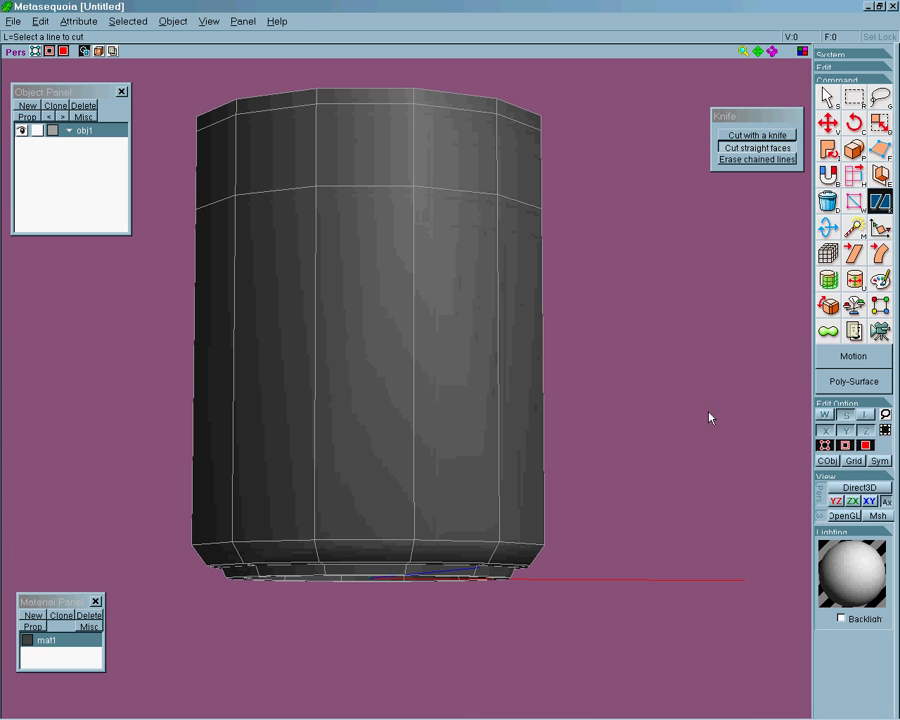
click(423, 529)
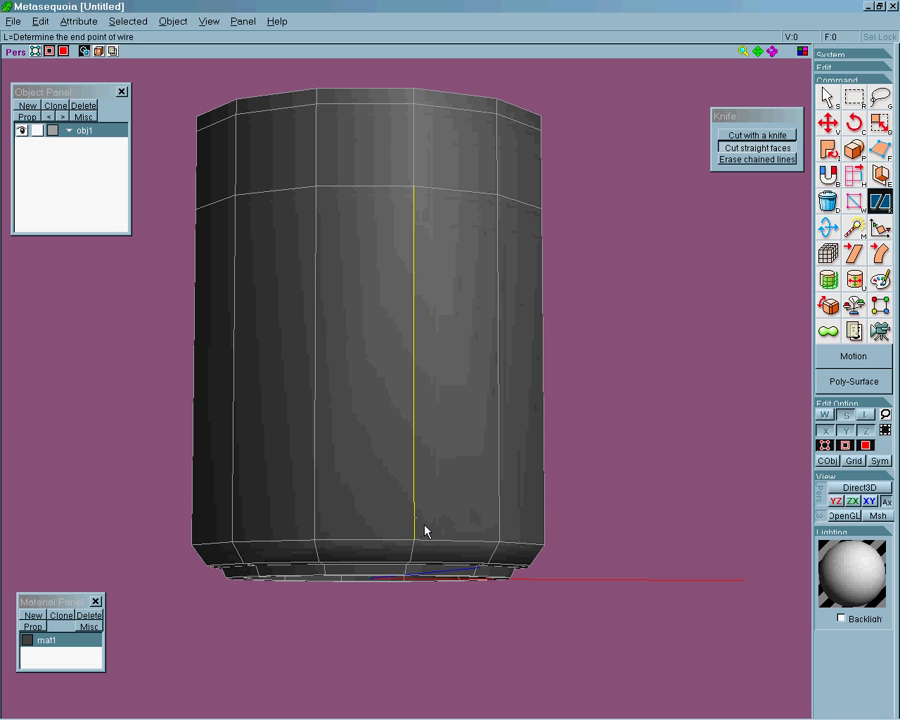
click(509, 527)
right_drag(509, 527, 468, 470)
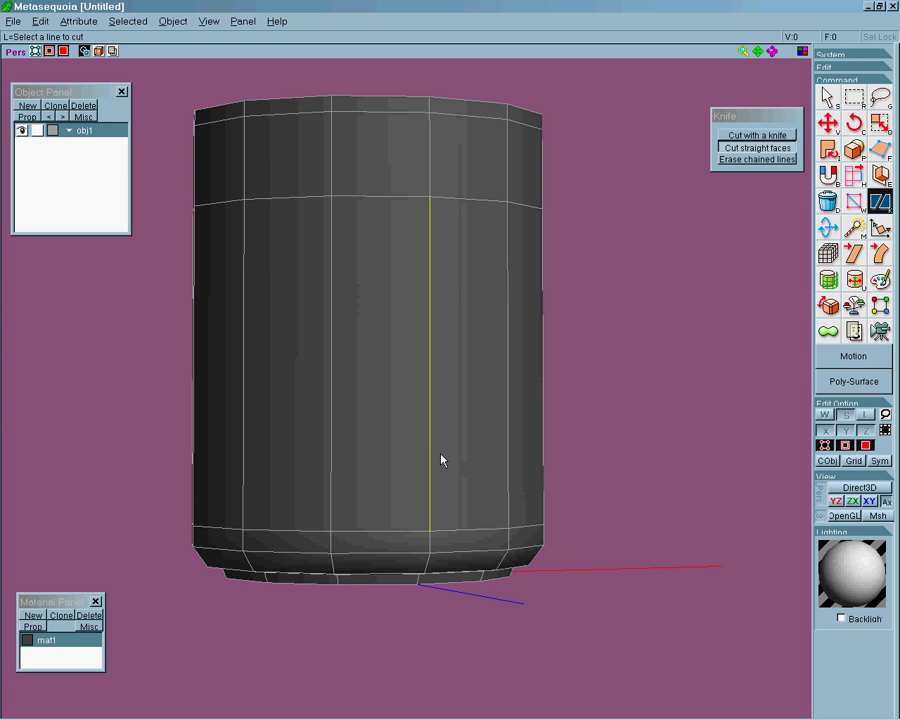
Cut another edge loop around the outer wall, about a quarter of the way up from the lowest wall loop
click(438, 460)
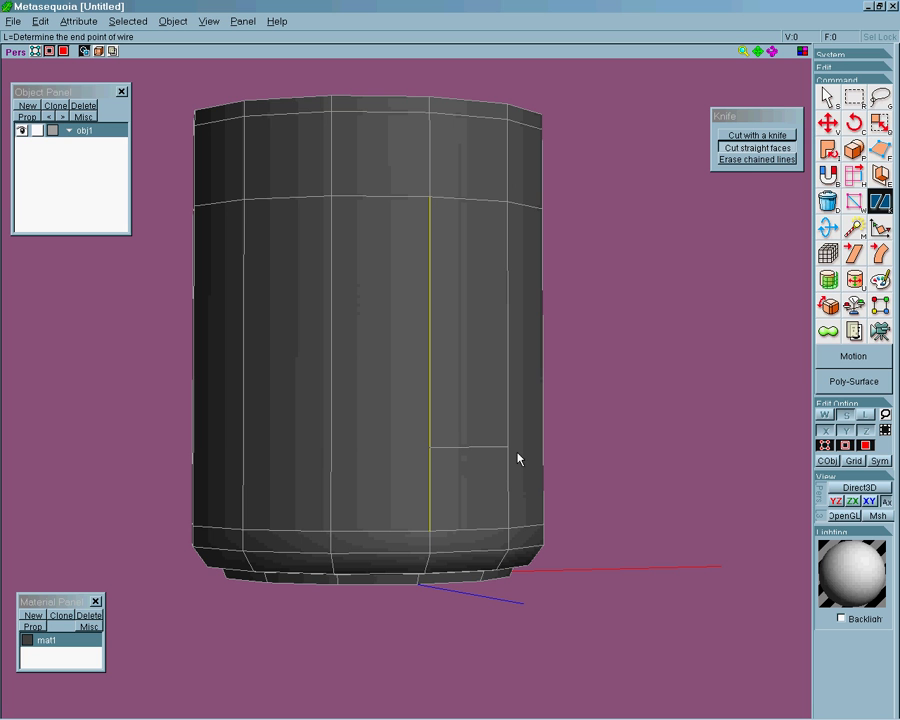
click(517, 459)
mouse_move(517, 459)
right_down()
mouse_move(617, 452)
mouse_move(639, 474)
mouse_move(605, 478)
mouse_move(617, 468)
mouse_move(575, 451)
mouse_move(526, 464)
right_up()
scroll(637, 474, down, 5)
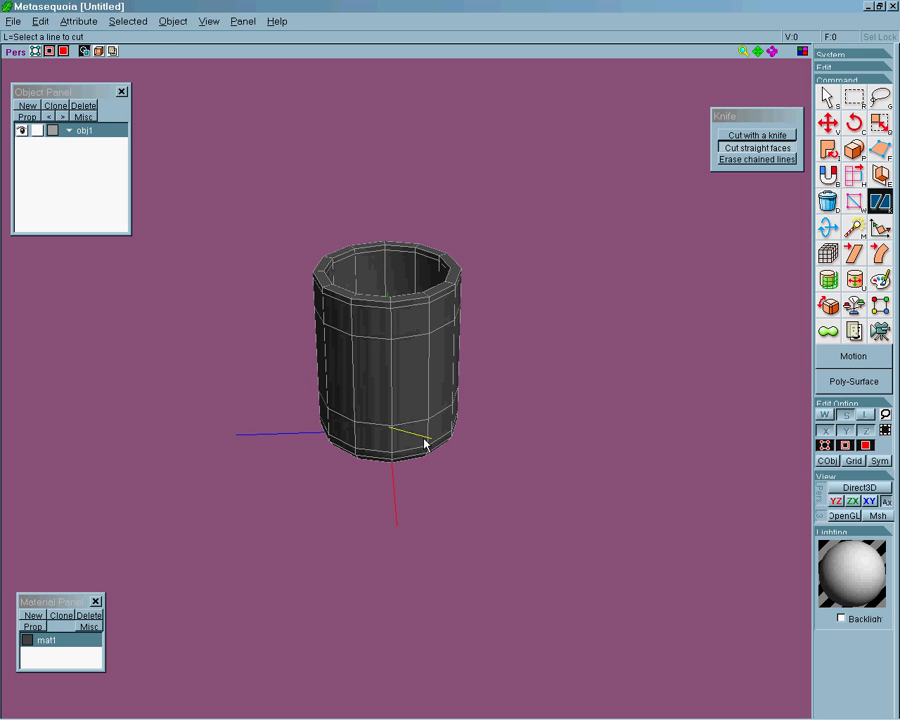
key(s)
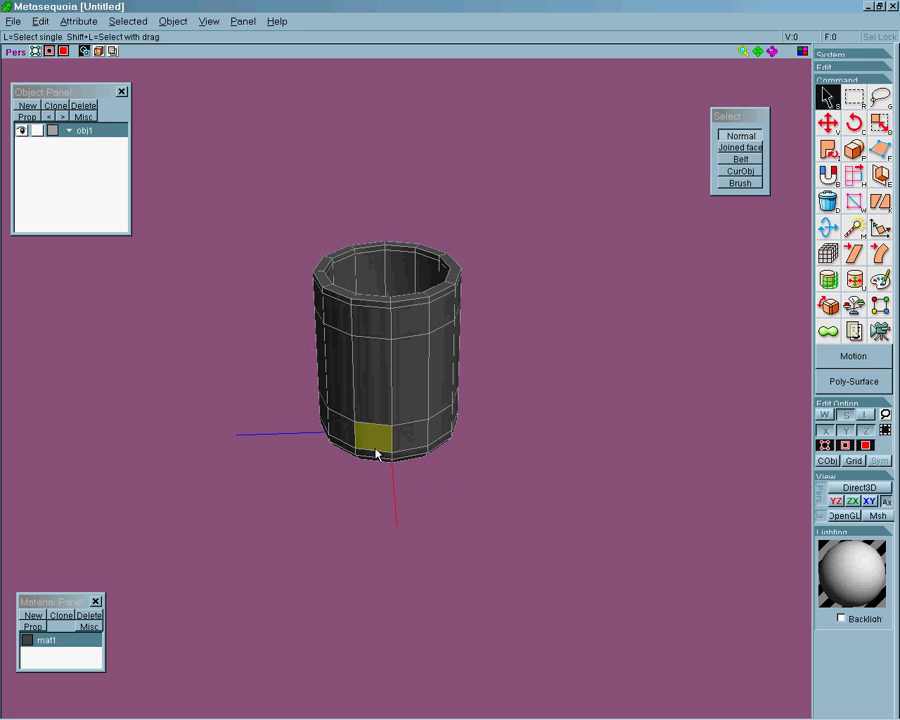
click(410, 446)
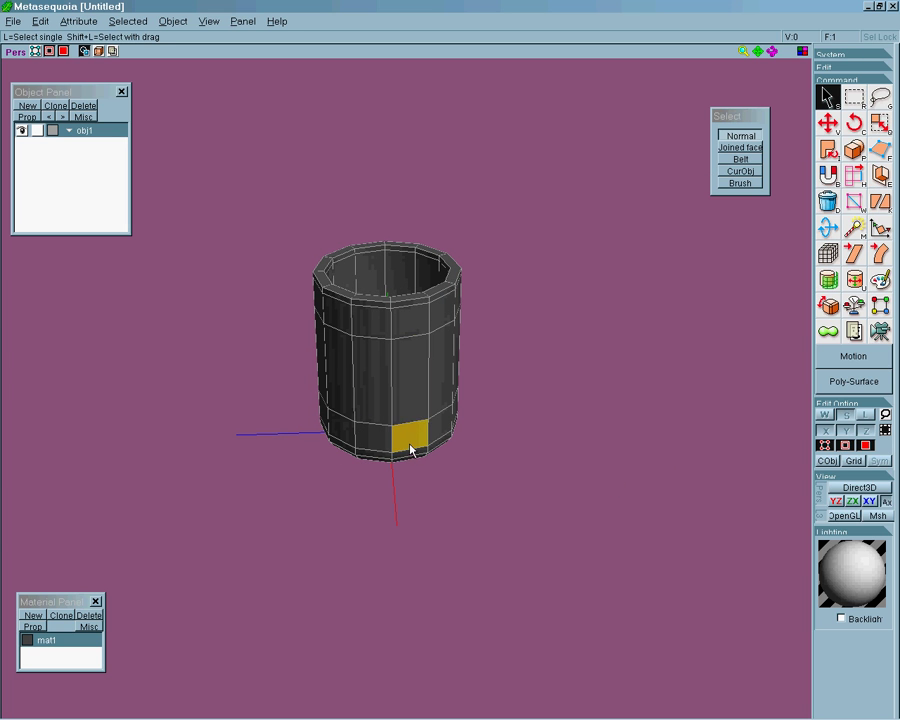
click(410, 330)
right_drag(540, 452, 436, 490)
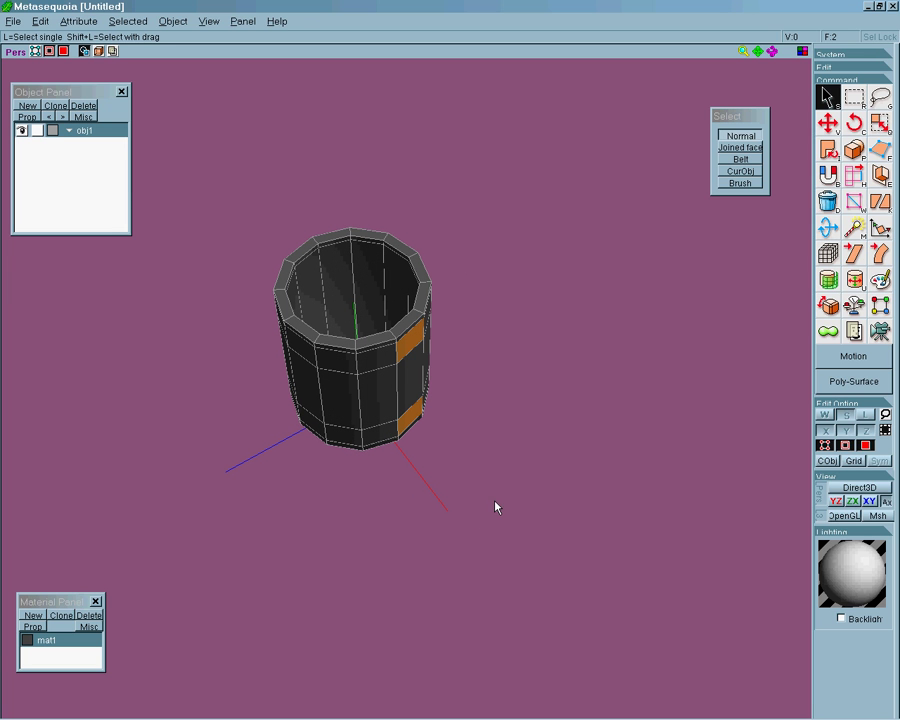
right_drag(463, 388, 459, 282)
Select the whole mug, rotate it 15 degrees about the Y axis, and clear the selection
drag(244, 204, 587, 593)
click(864, 130)
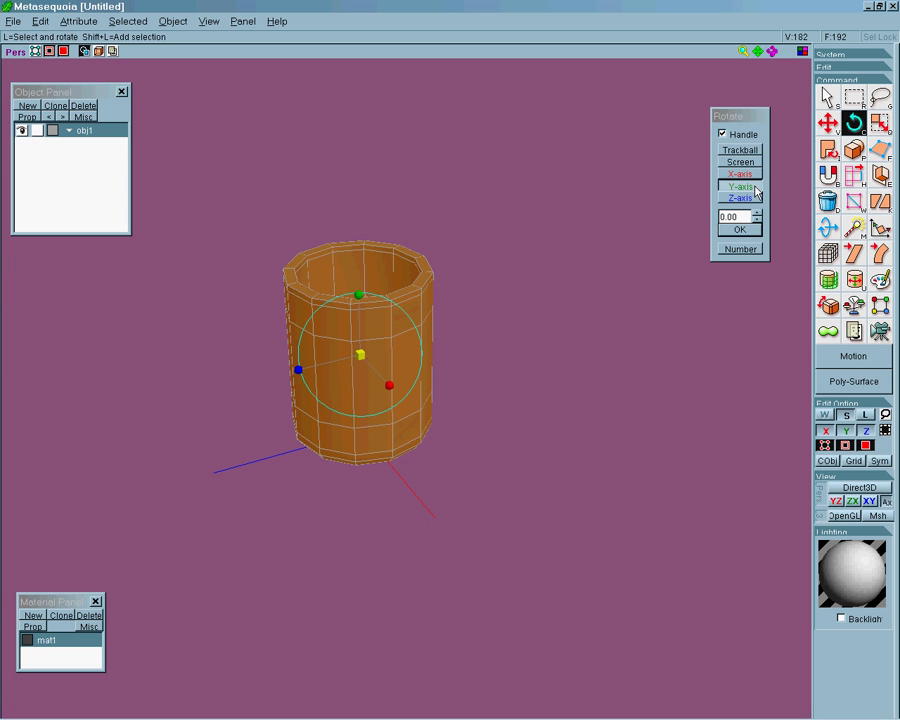
double_click(747, 219)
text(15)
click(740, 230)
middle_drag(571, 397, 583, 414)
click(575, 409)
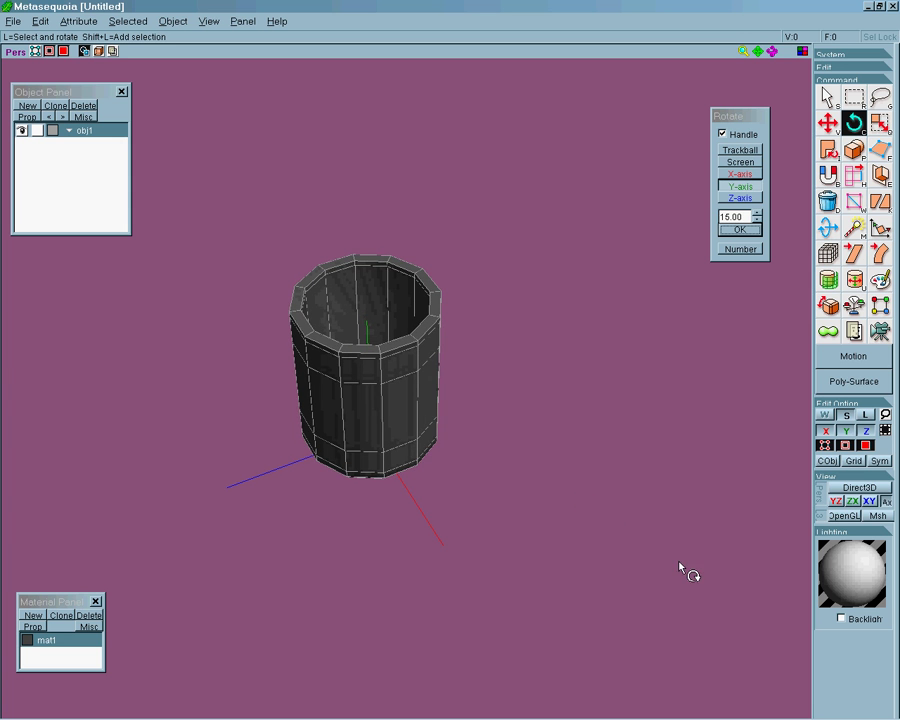
scroll(557, 540, up, 3)
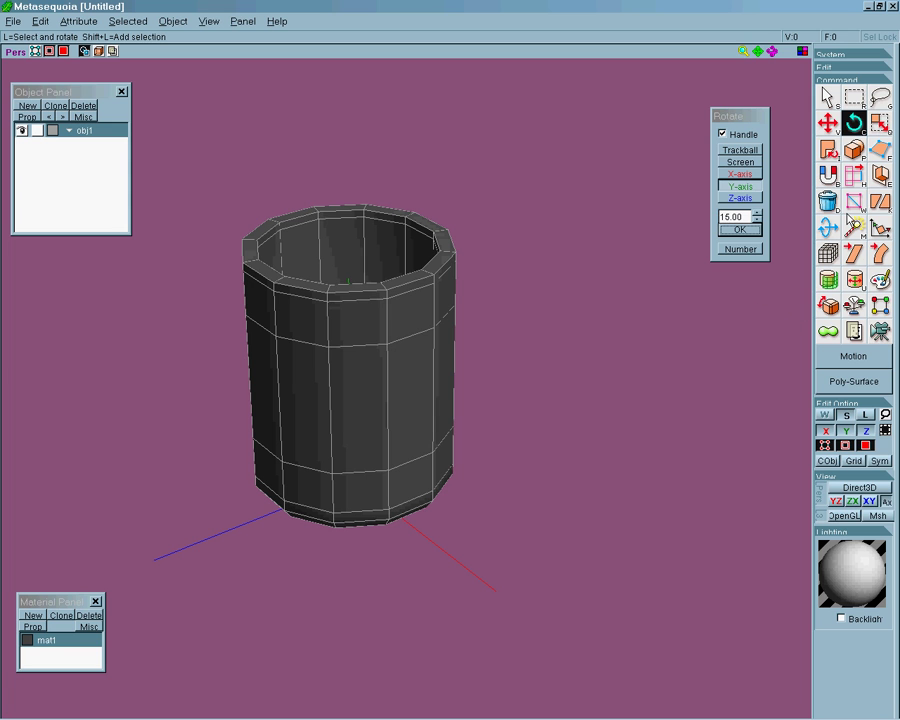
Extrude the upper and lower outer wall faces that face the X axis into two handle arms, and delete their end faces
click(828, 96)
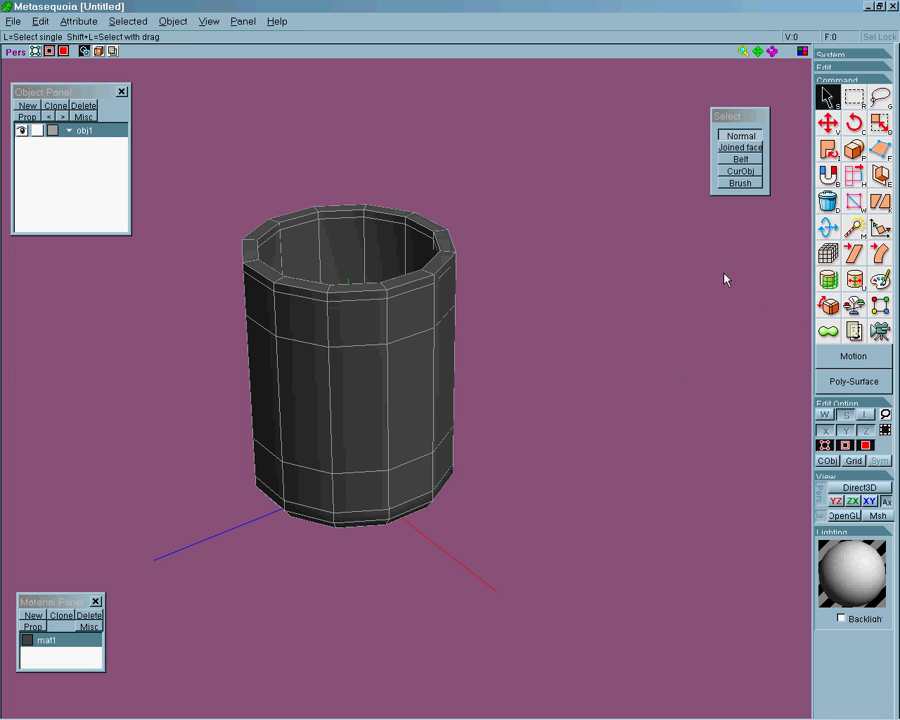
click(420, 315)
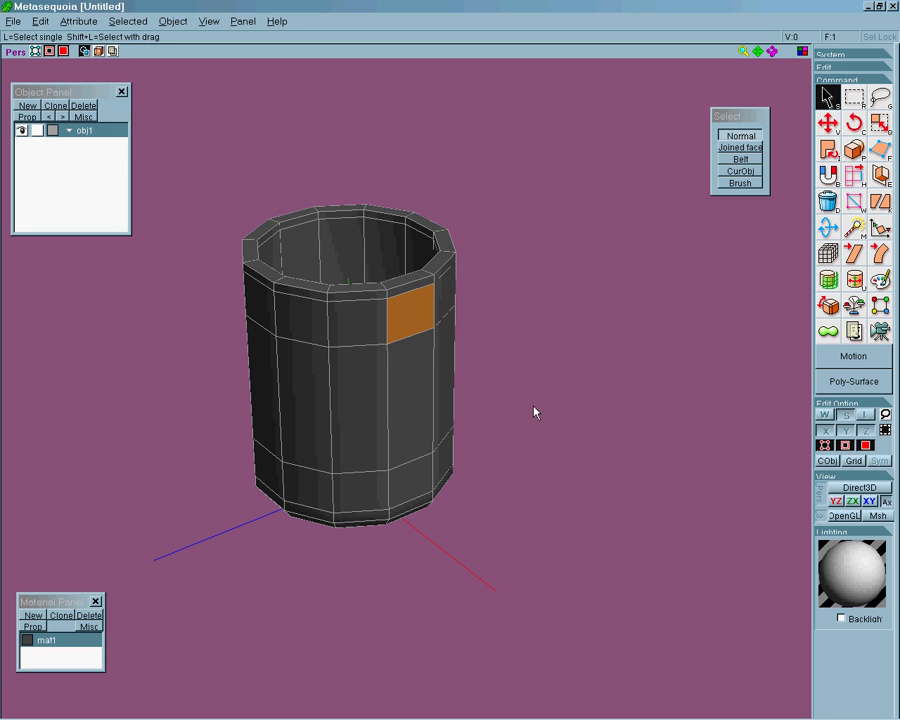
click(412, 488)
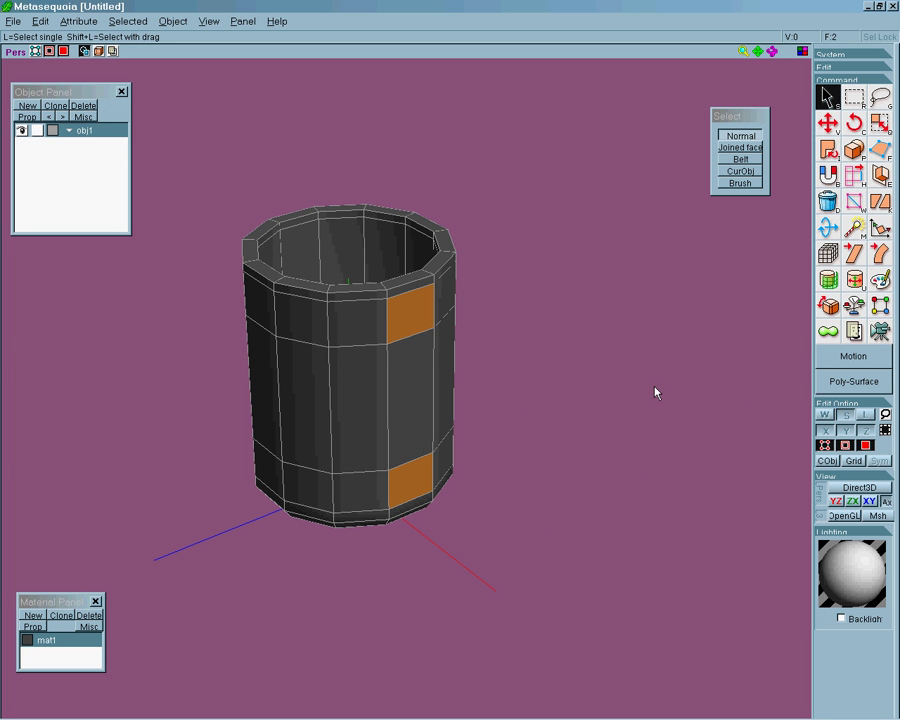
click(881, 177)
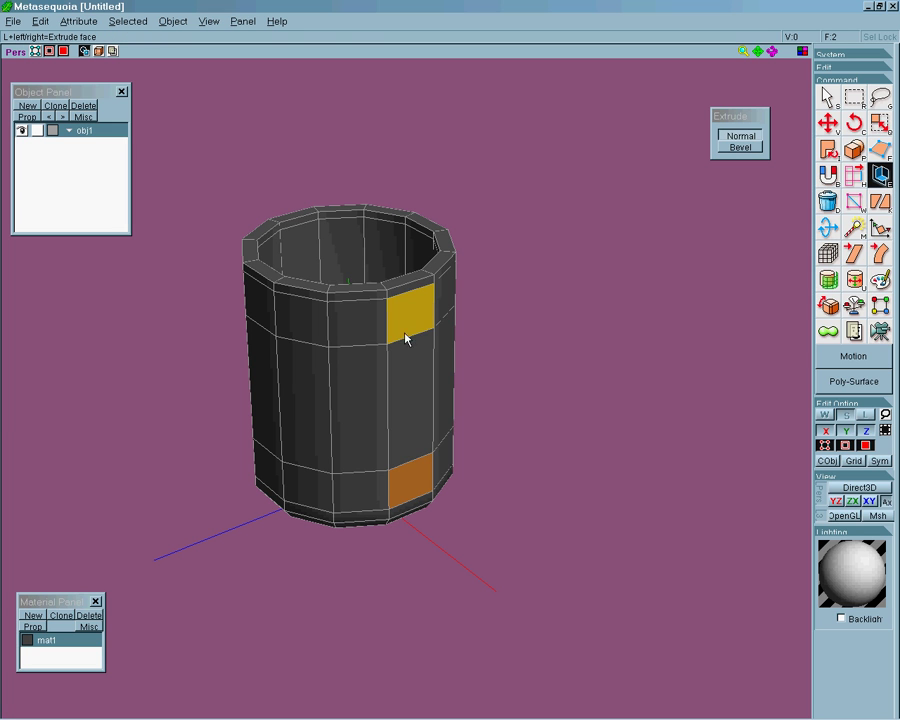
drag(412, 332, 559, 378)
right_drag(559, 378, 675, 479)
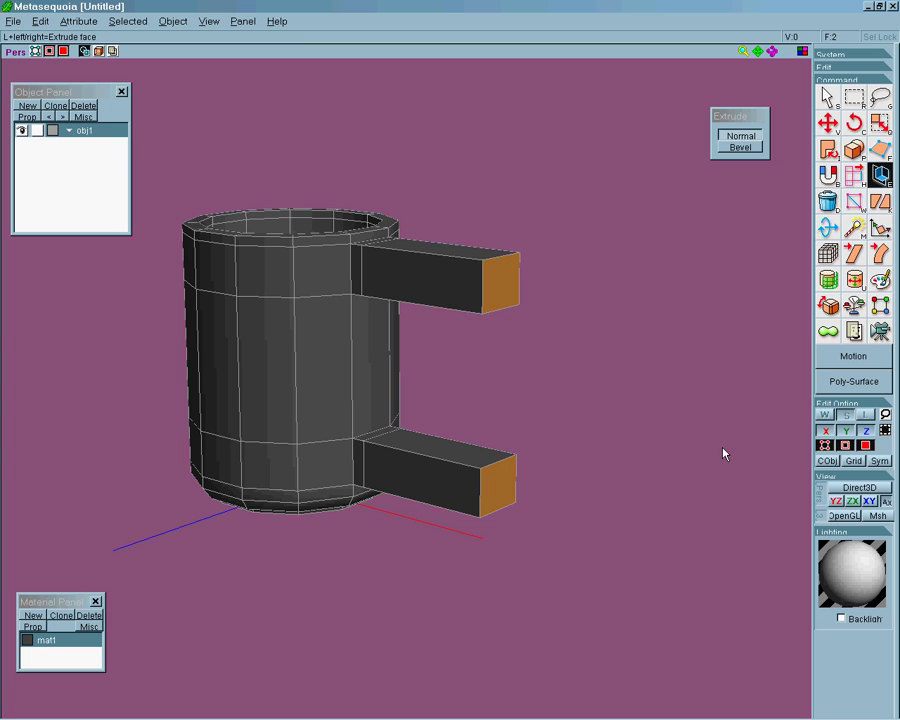
key(Delete)
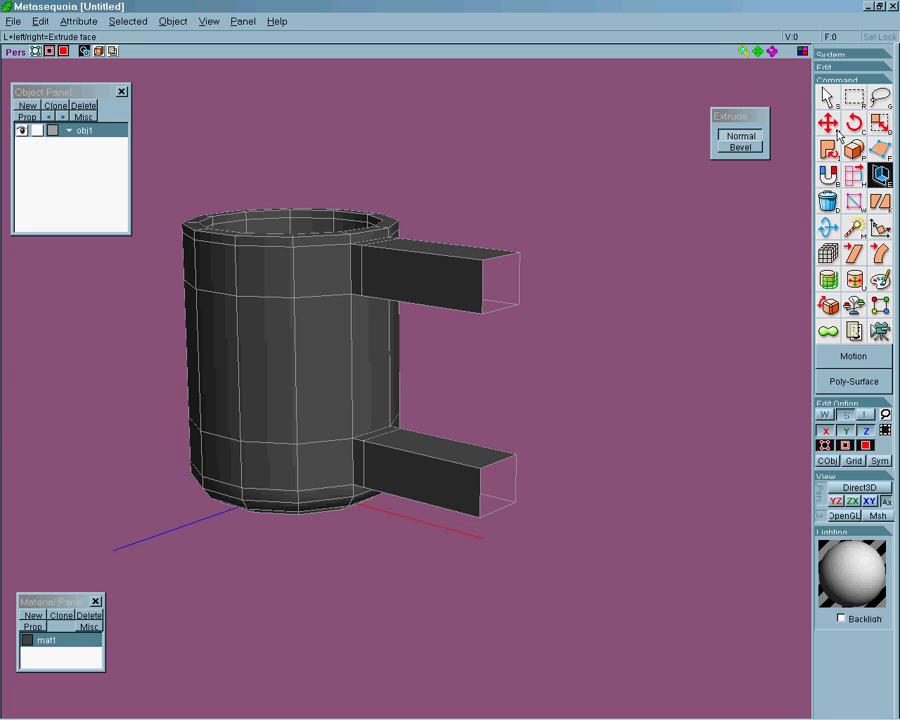
Display the vertices and move the four inner end vertices of the handle arms by -109.12 along X to slant the openings
click(36, 51)
click(828, 122)
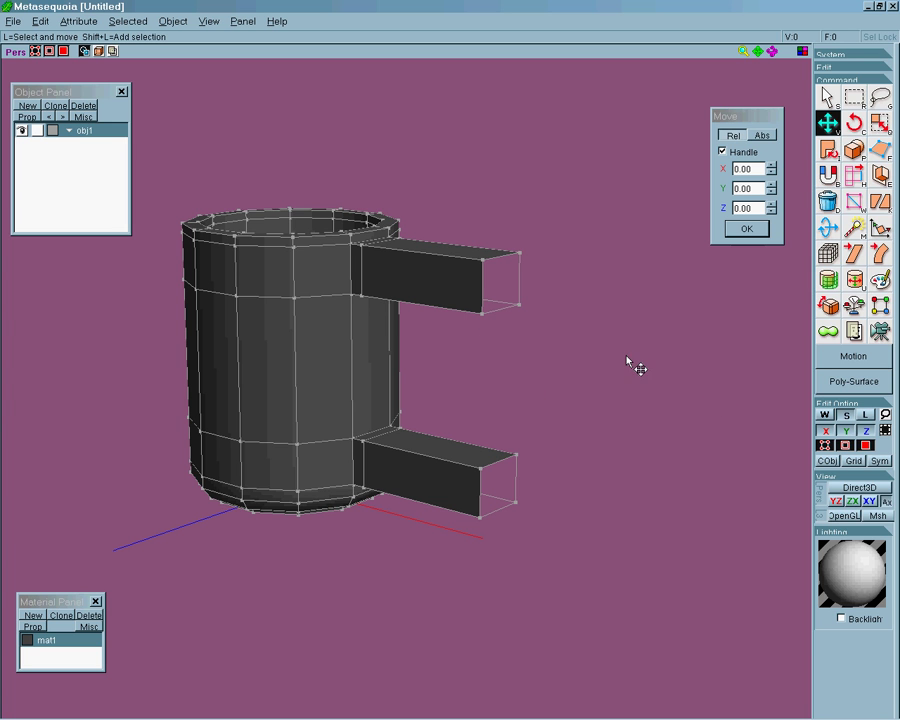
drag(621, 294, 464, 481)
drag(567, 405, 503, 398)
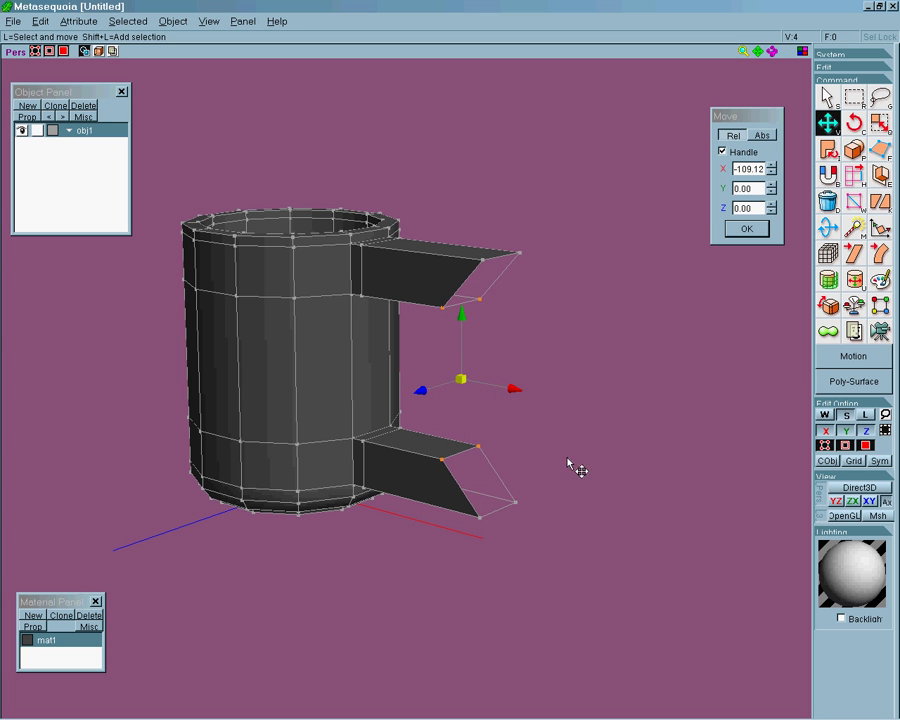
mouse_move(567, 462)
right_down()
mouse_move(592, 460)
mouse_move(574, 466)
right_up()
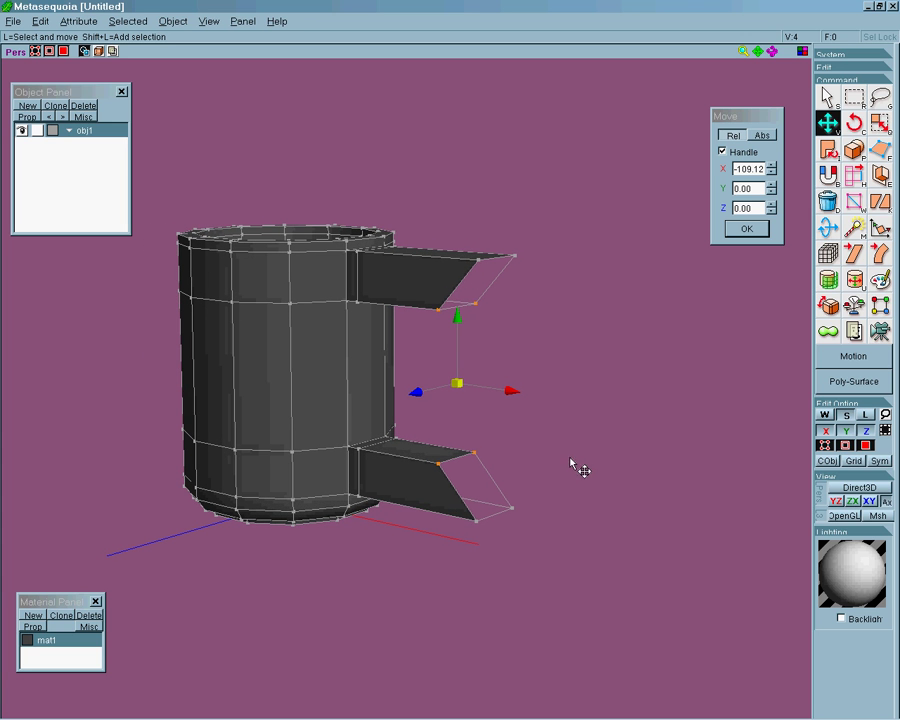
Create a four-sided face joining the ends of the two handle arms on the positive Z side
click(880, 149)
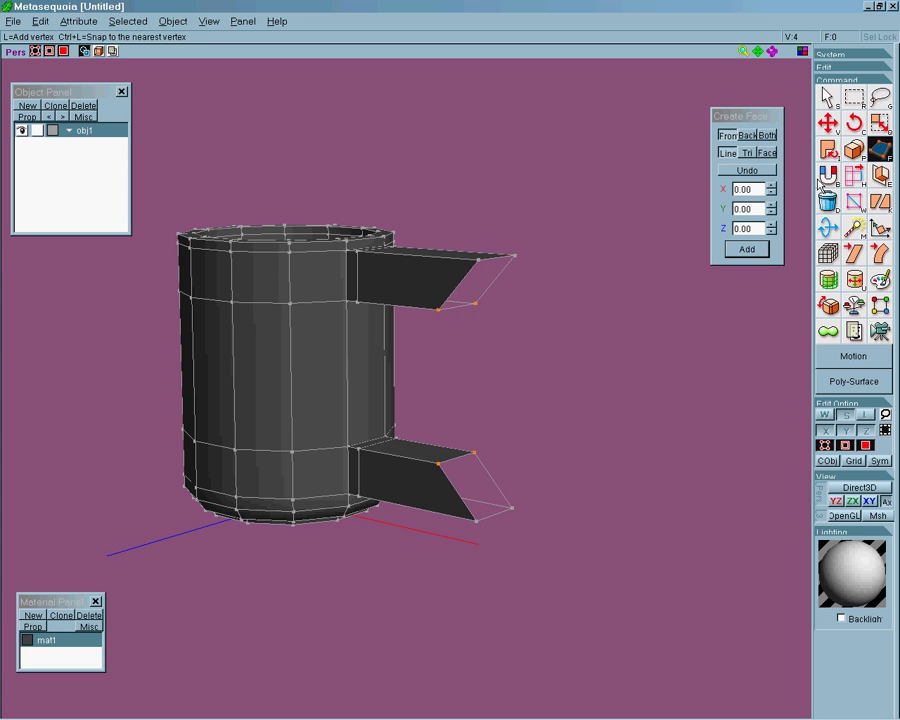
click(776, 157)
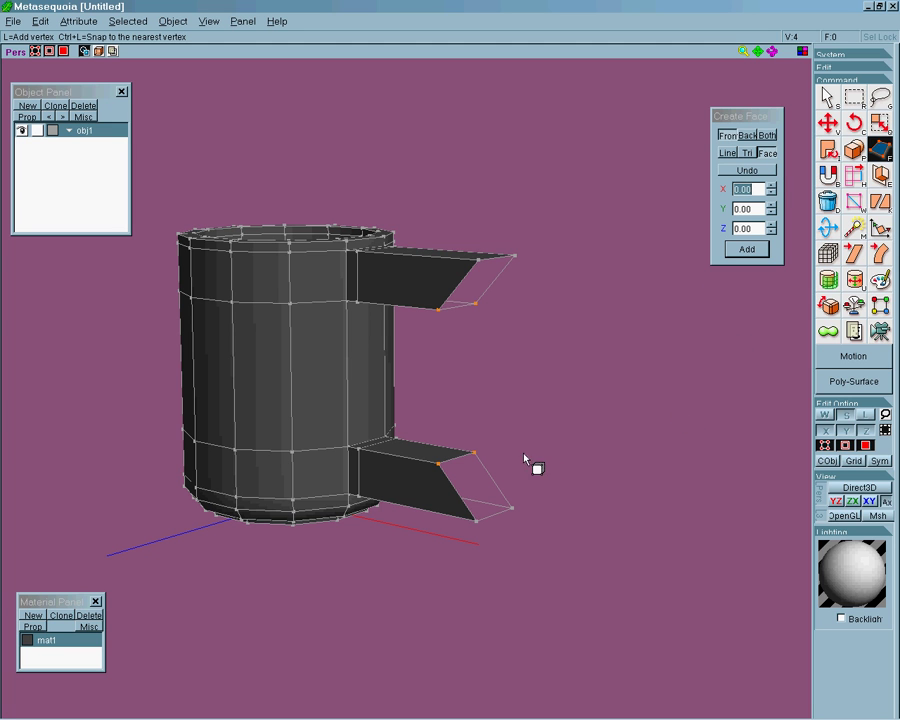
click(440, 465)
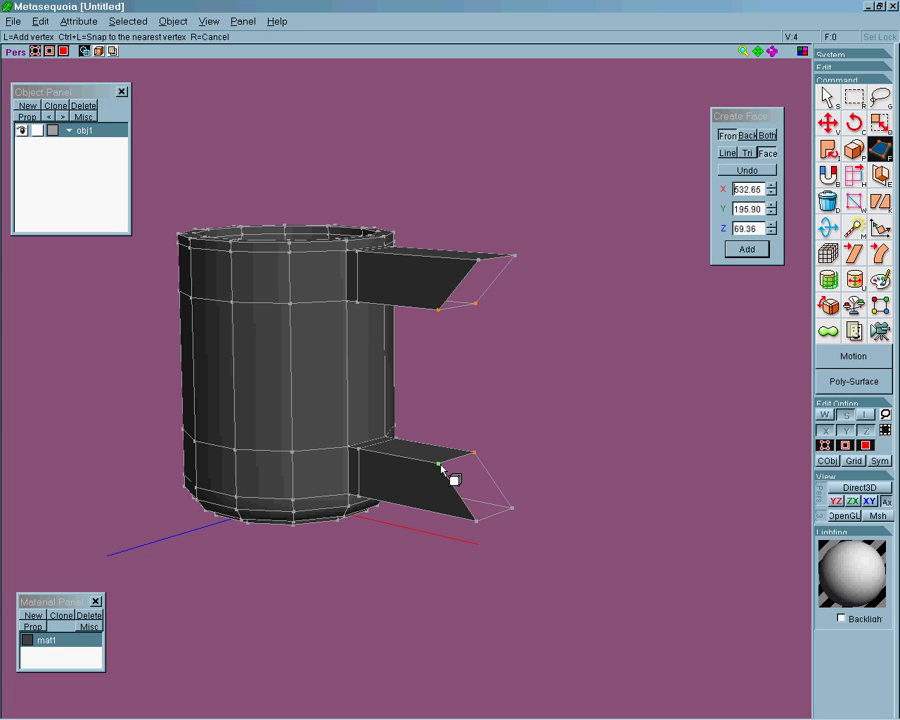
click(439, 311)
click(478, 260)
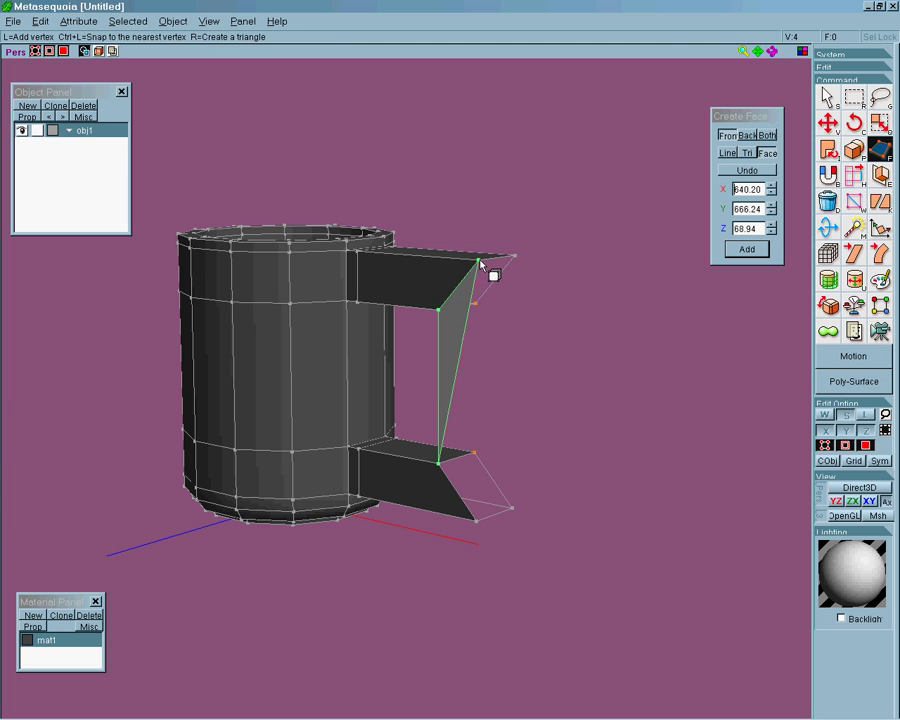
click(478, 522)
right_drag(614, 525, 586, 533)
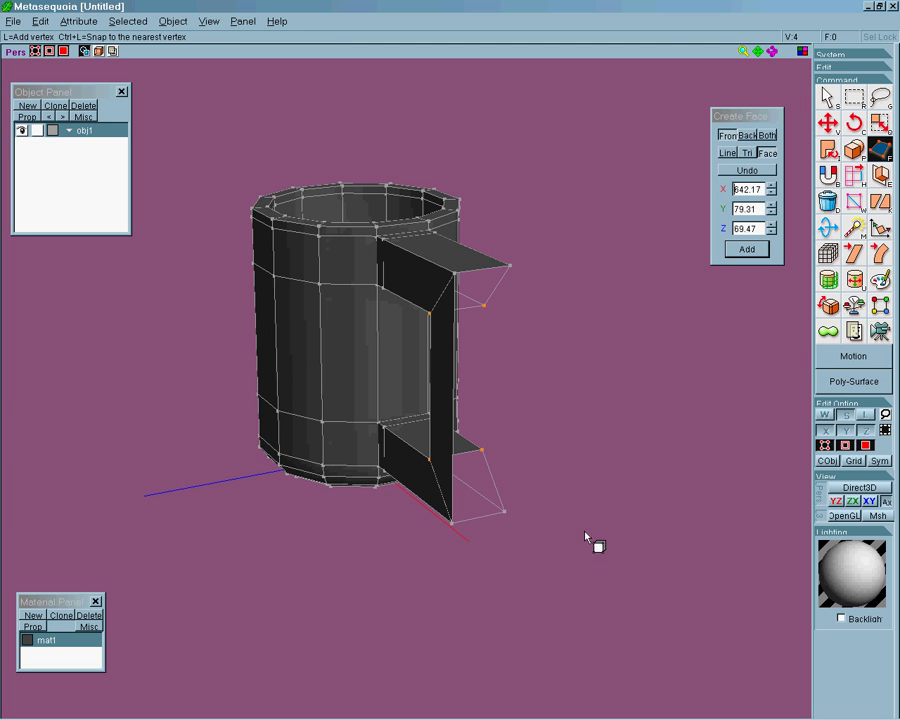
Create the four-sided outer face of the handle between the outermost end vertices of both arms
click(452, 523)
click(504, 512)
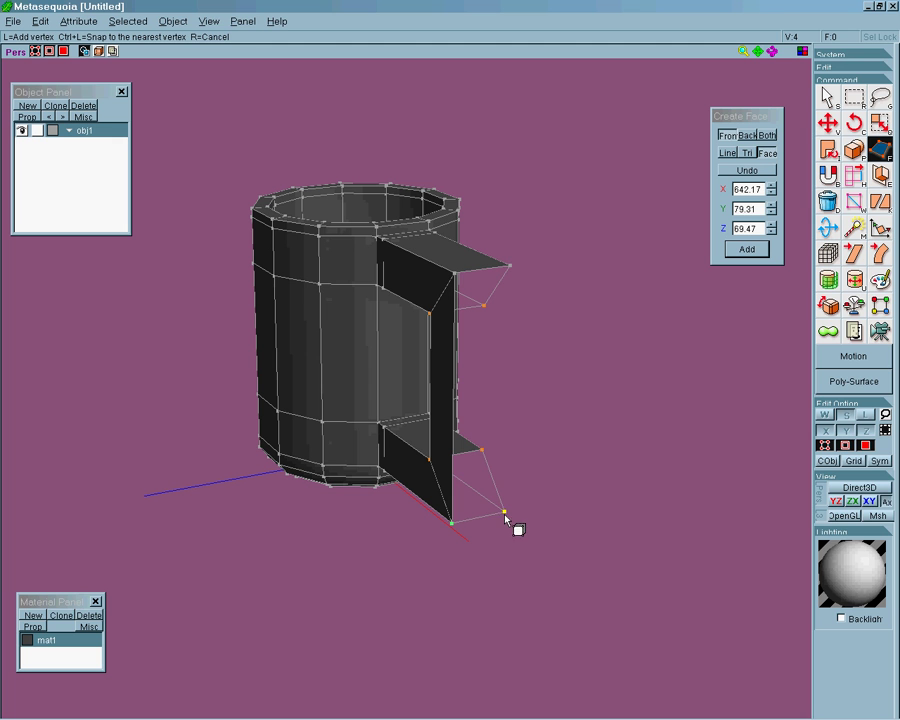
click(510, 266)
click(484, 300)
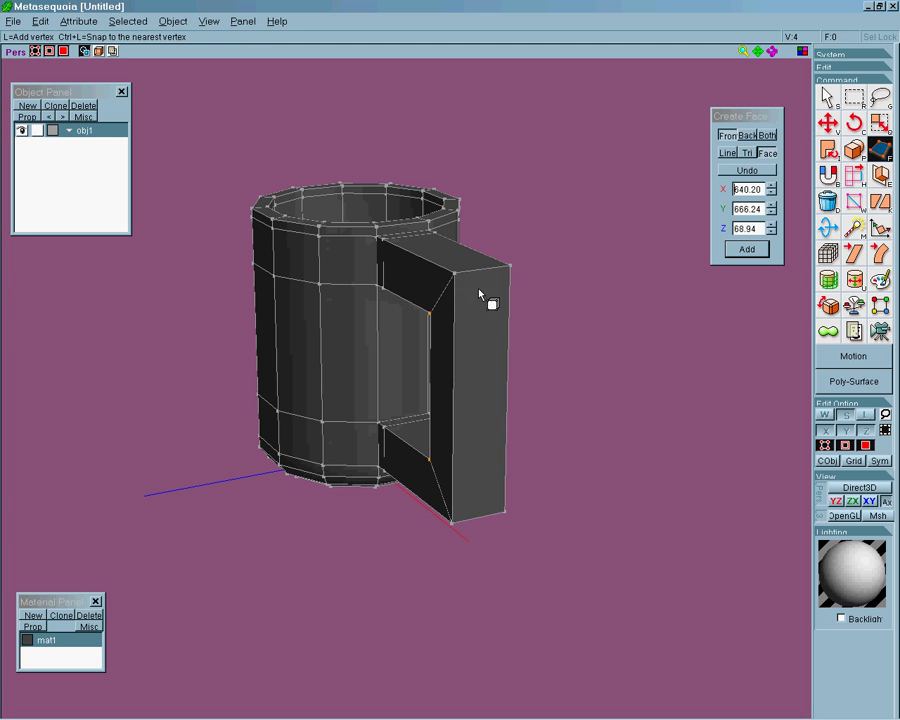
right_drag(484, 300, 542, 458)
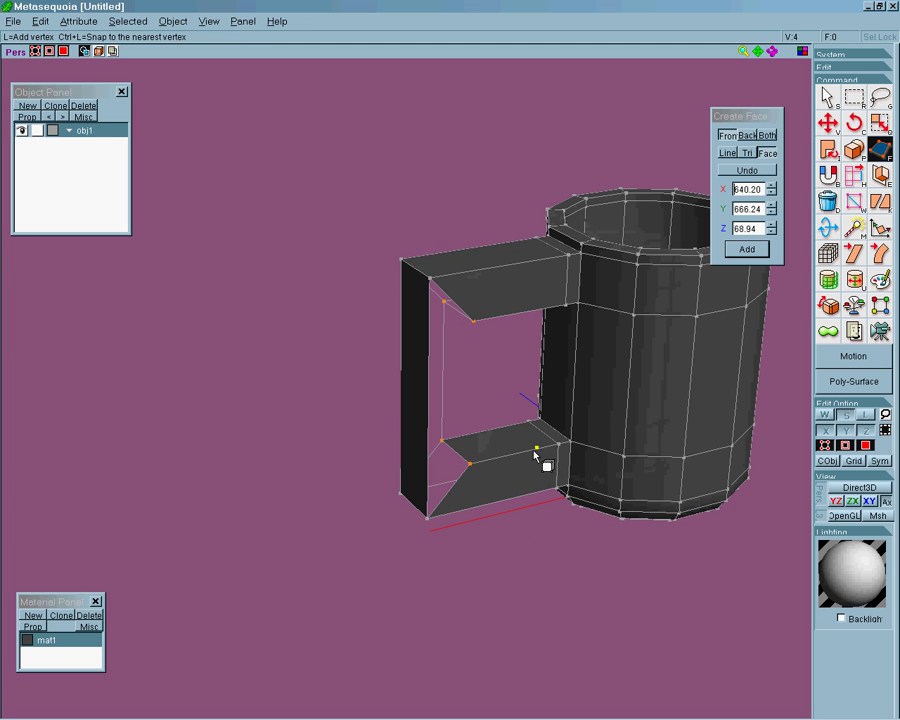
Create a four-sided face joining the ends of the handle arms on the negative Z side
click(428, 518)
click(471, 465)
click(476, 327)
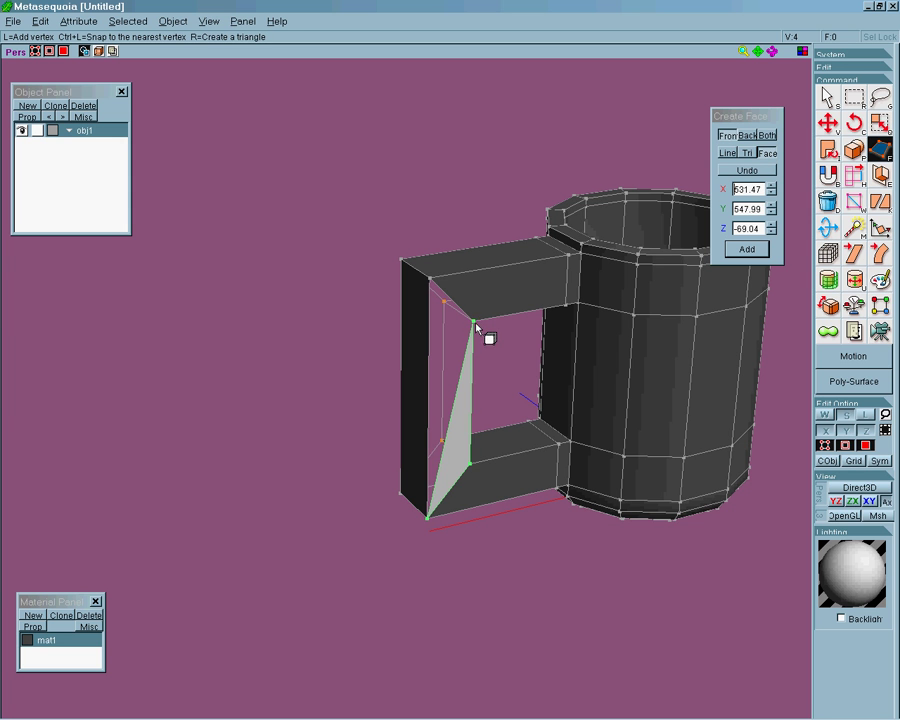
click(433, 280)
right_drag(433, 298, 491, 453)
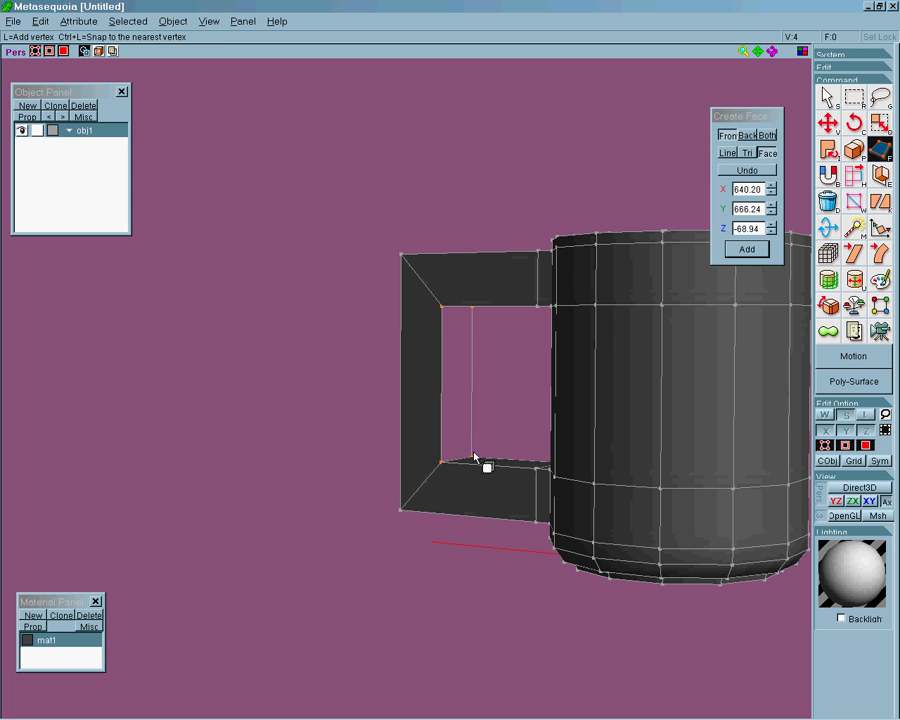
Create the four-sided inner face of the handle's vertical section, facing the mug wall, to close the handle
click(472, 462)
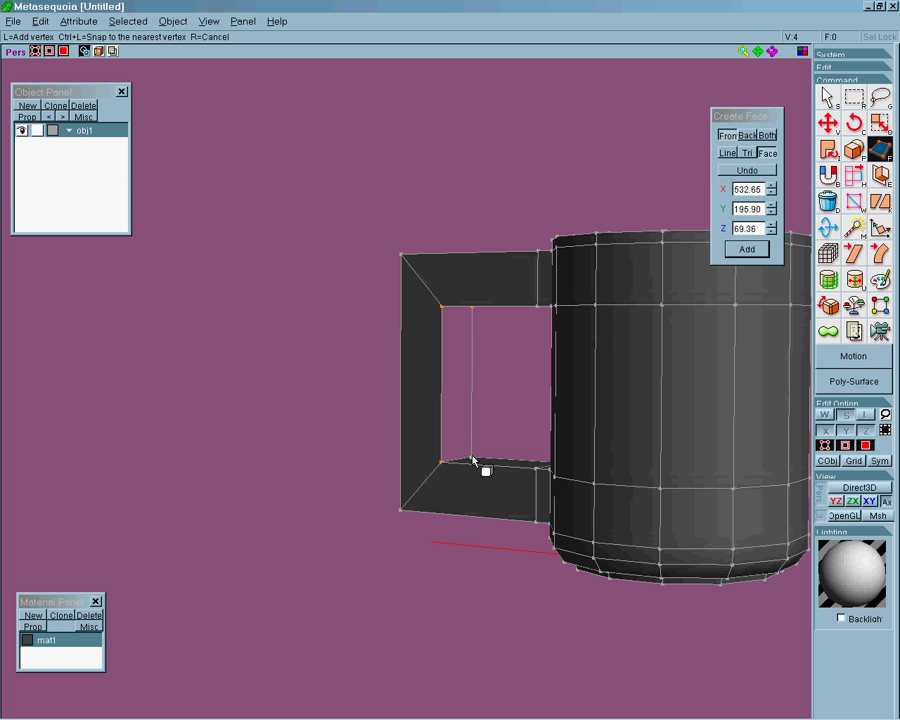
click(443, 309)
right_click(484, 321)
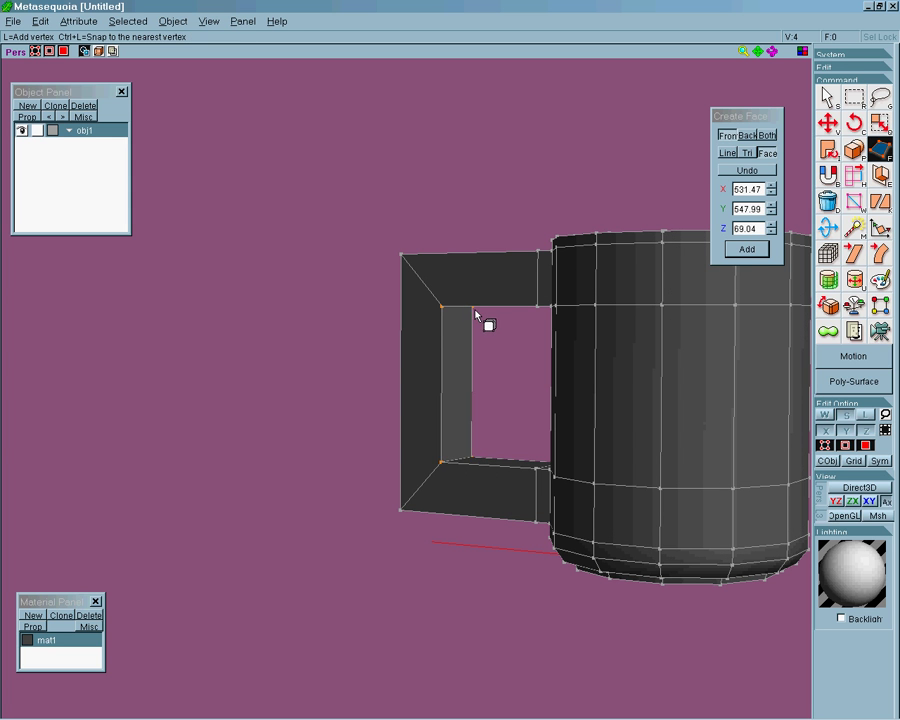
right_drag(484, 321, 621, 498)
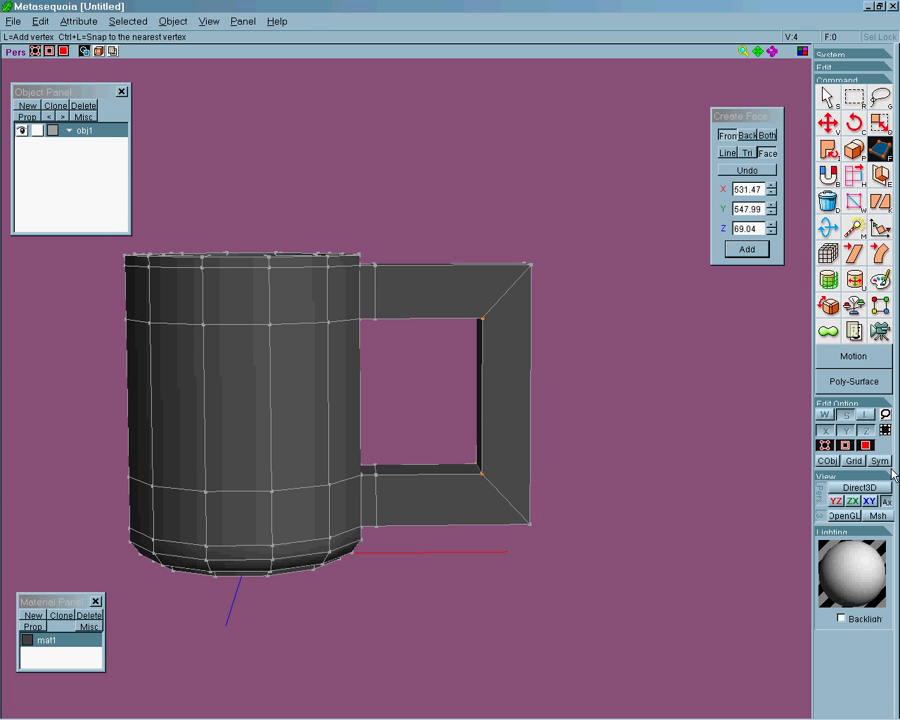
Cut an edge loop across the handle's vertical section just below its upper corner with the straight-face Knife
click(882, 203)
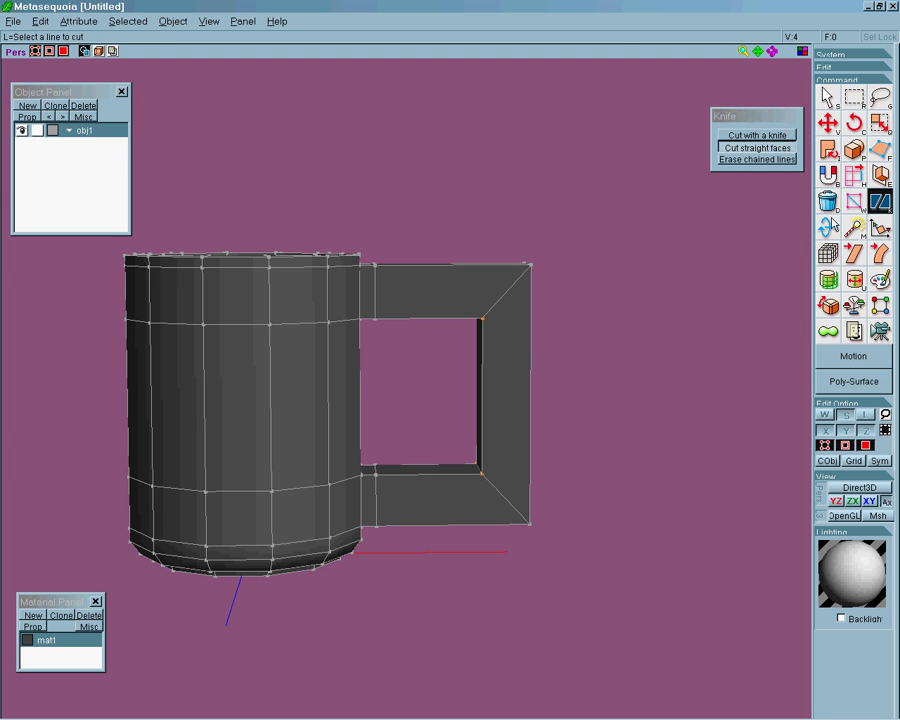
click(485, 340)
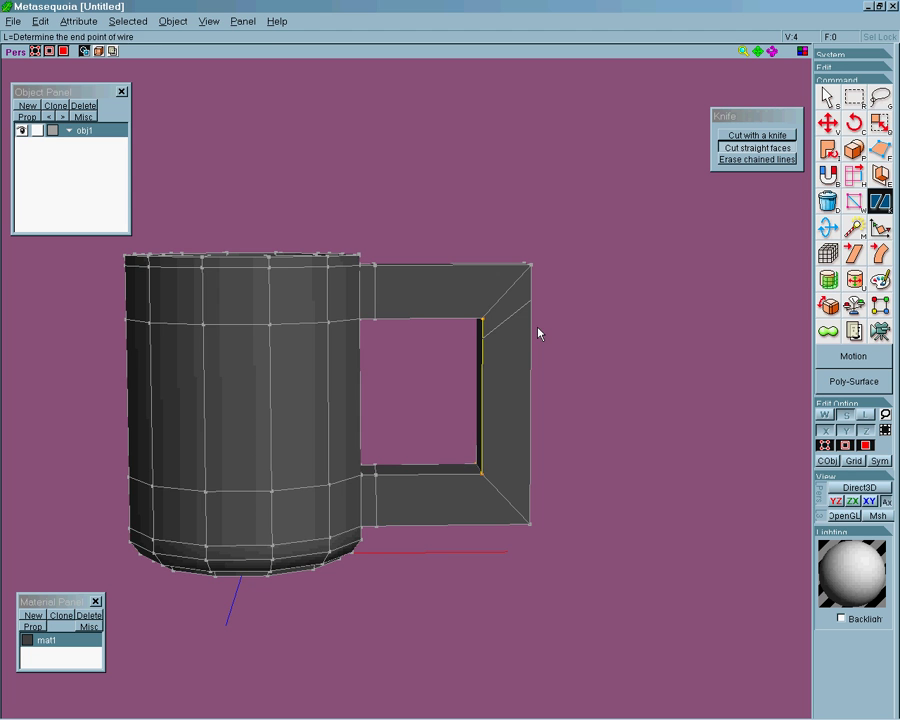
right_click(565, 368)
right_drag(565, 368, 580, 411)
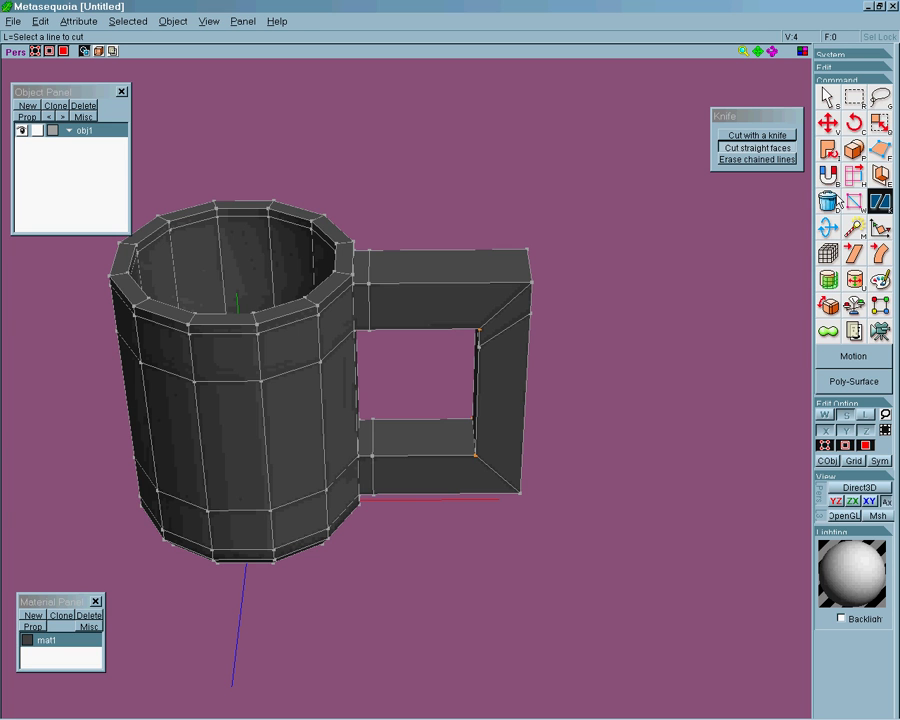
Scale the handle beyond its short base segments to about 0.64 along Z to make it narrower
key(F2)
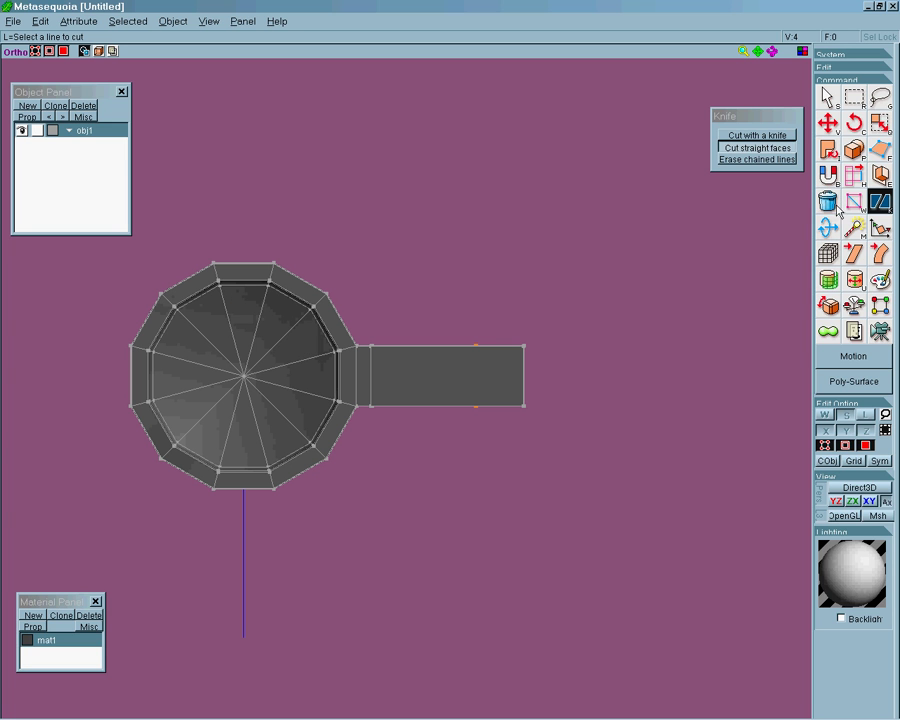
click(881, 122)
drag(367, 334, 585, 445)
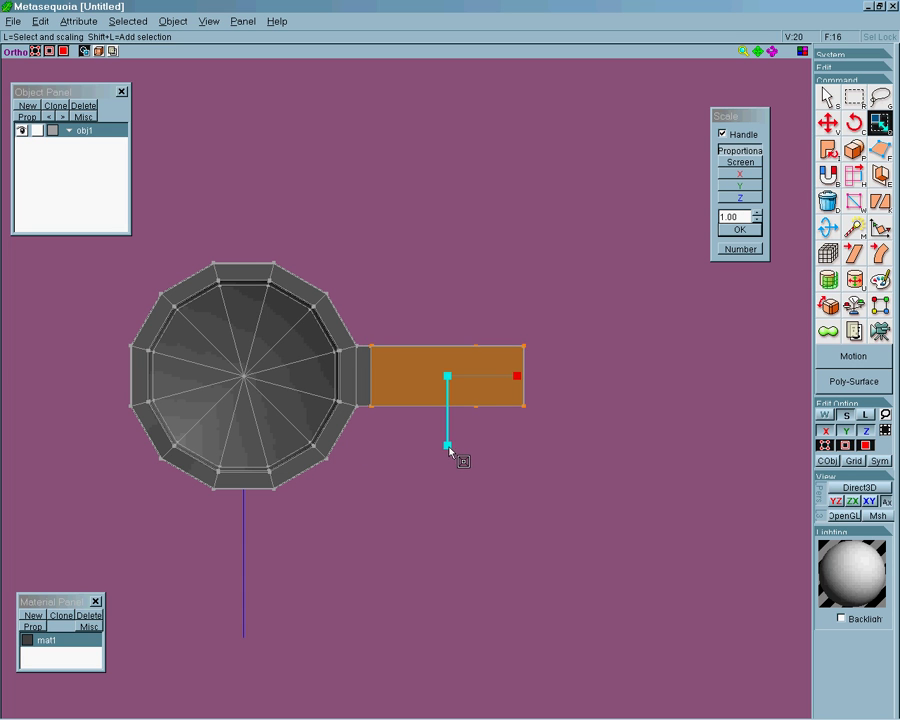
drag(448, 446, 408, 473)
Scale the loops near the mug wall along Y, to about 0.77 on the upper arm and 0.79 on the lower arm
right_drag(639, 573, 639, 490)
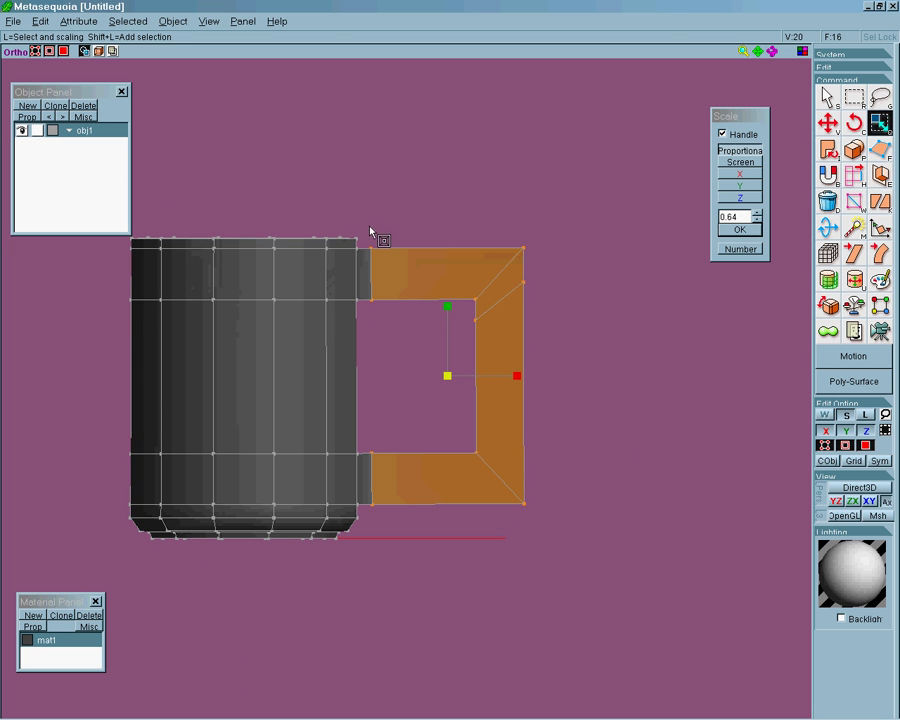
drag(370, 229, 384, 345)
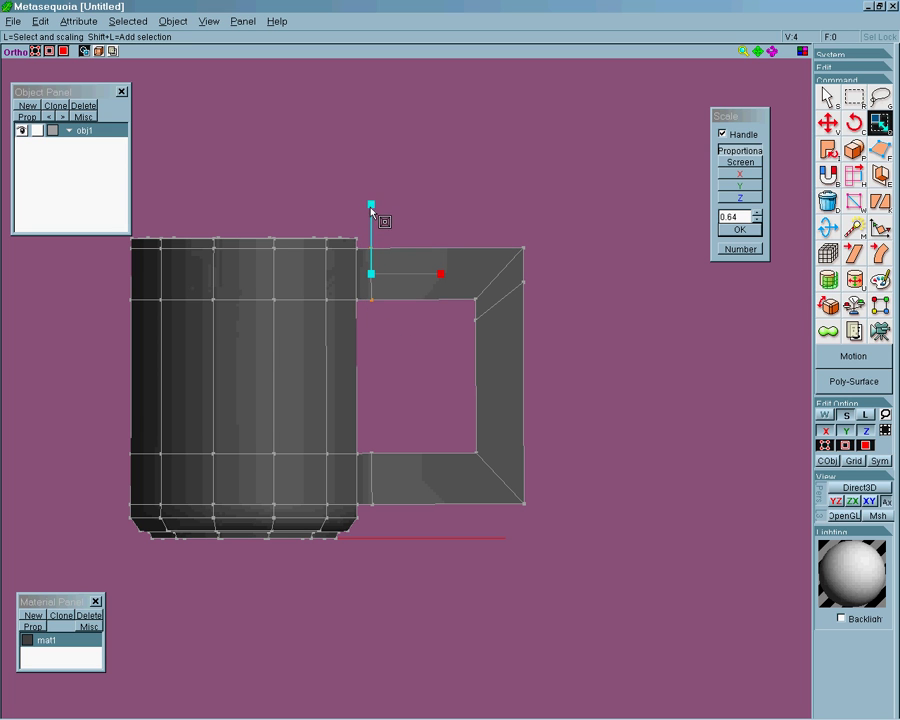
drag(370, 210, 346, 242)
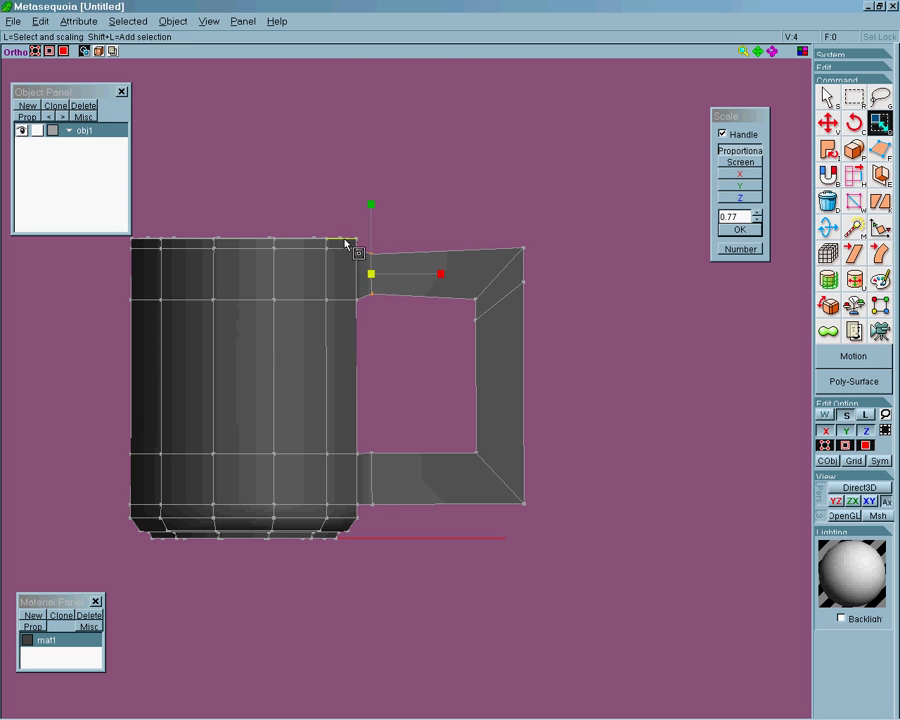
drag(368, 438, 388, 534)
drag(373, 418, 362, 432)
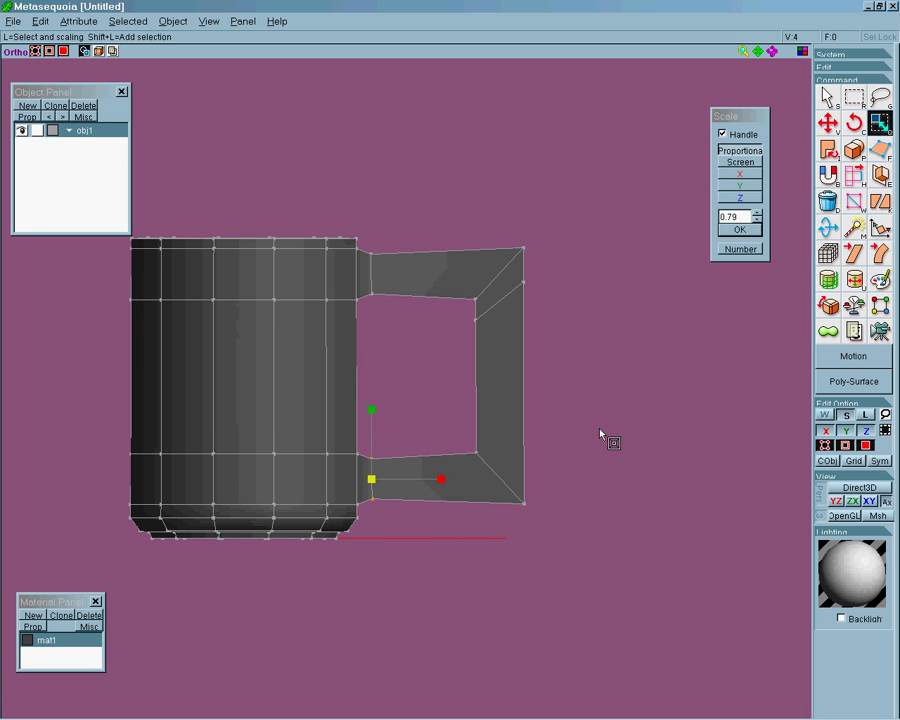
Display the smoothed patch surface with the control mesh lines shown and the vertex markers hidden
click(96, 54)
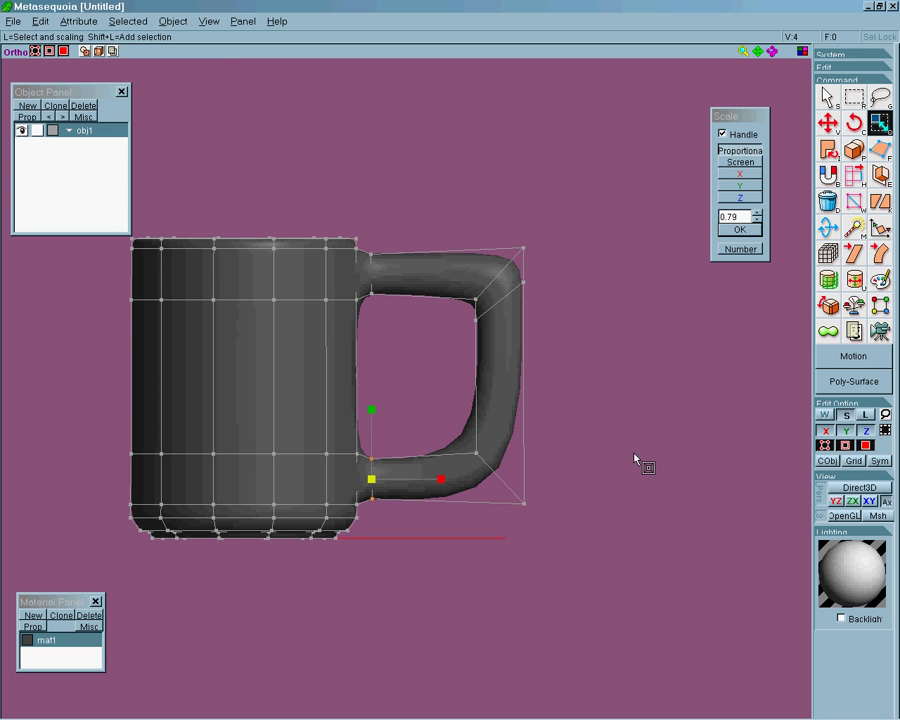
key(w)
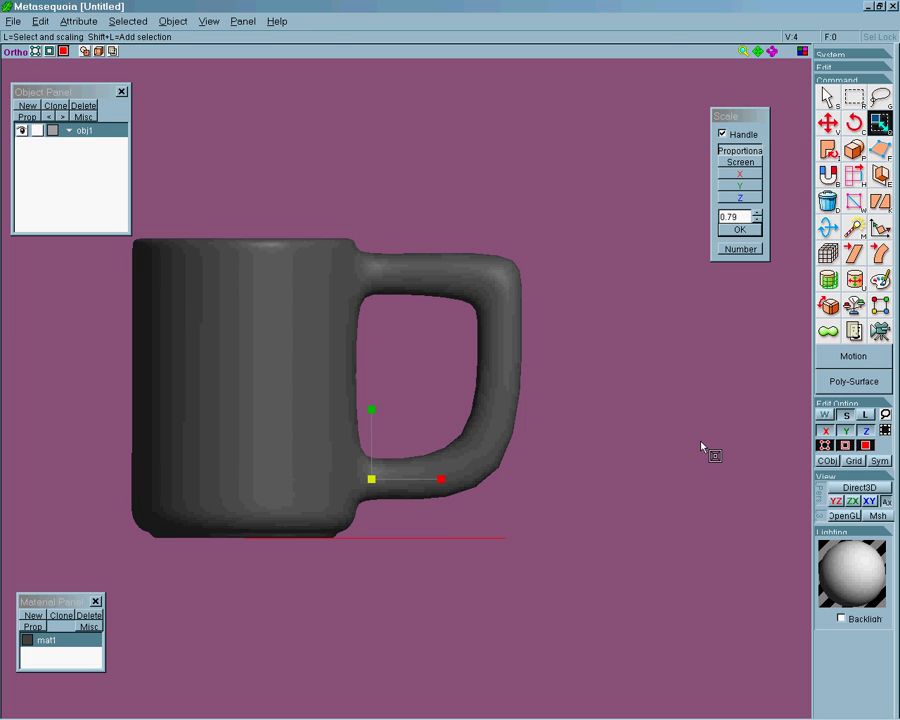
key(w)
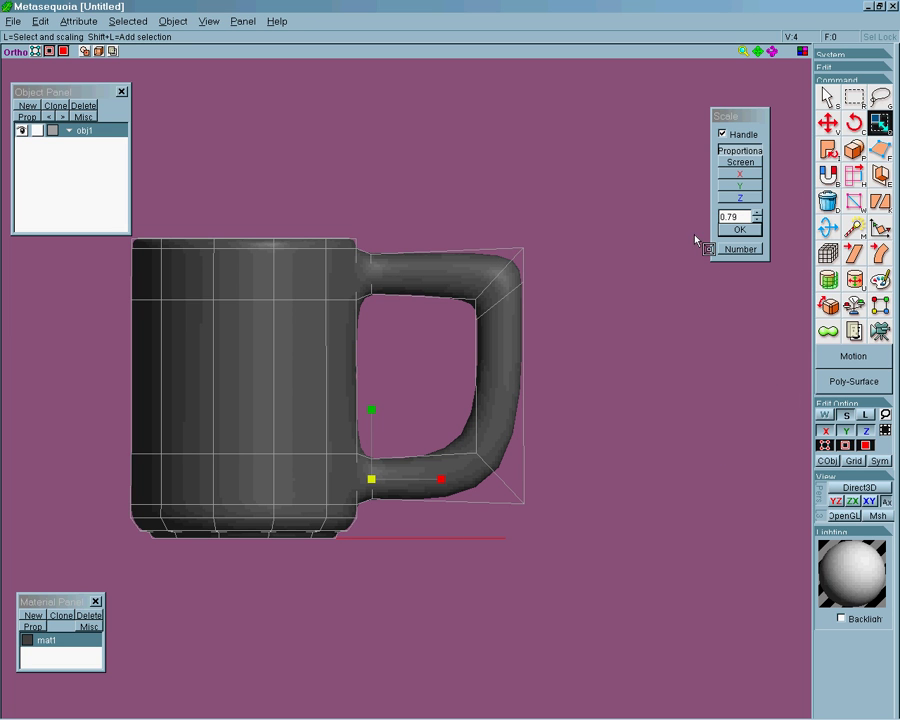
Move the upper corner segment of the handle toward the mug by about X -104.75 and Y 8.06
click(828, 123)
drag(434, 189, 520, 340)
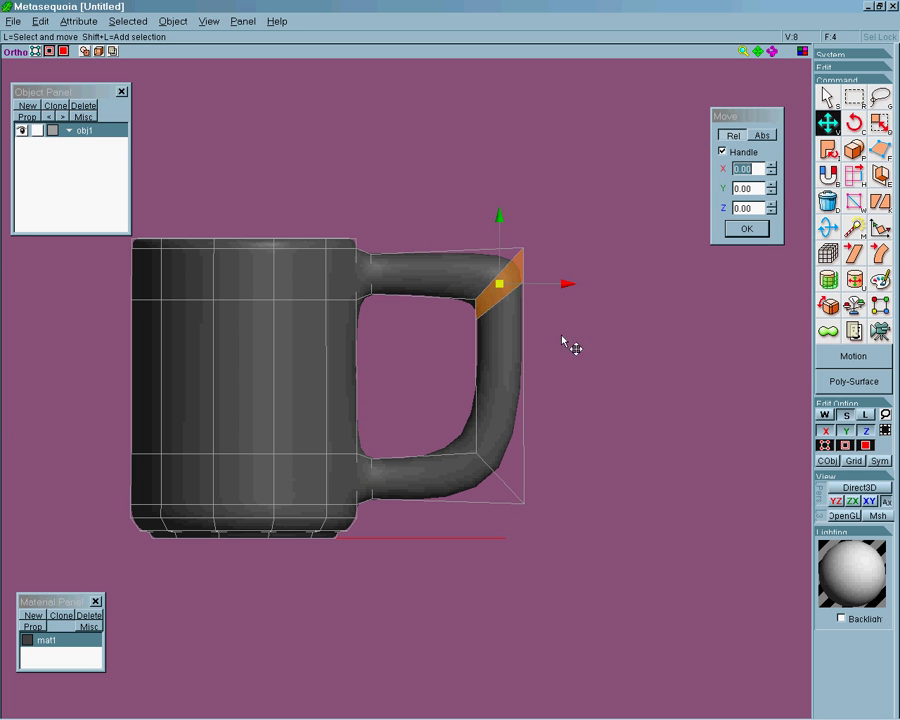
drag(510, 289, 454, 280)
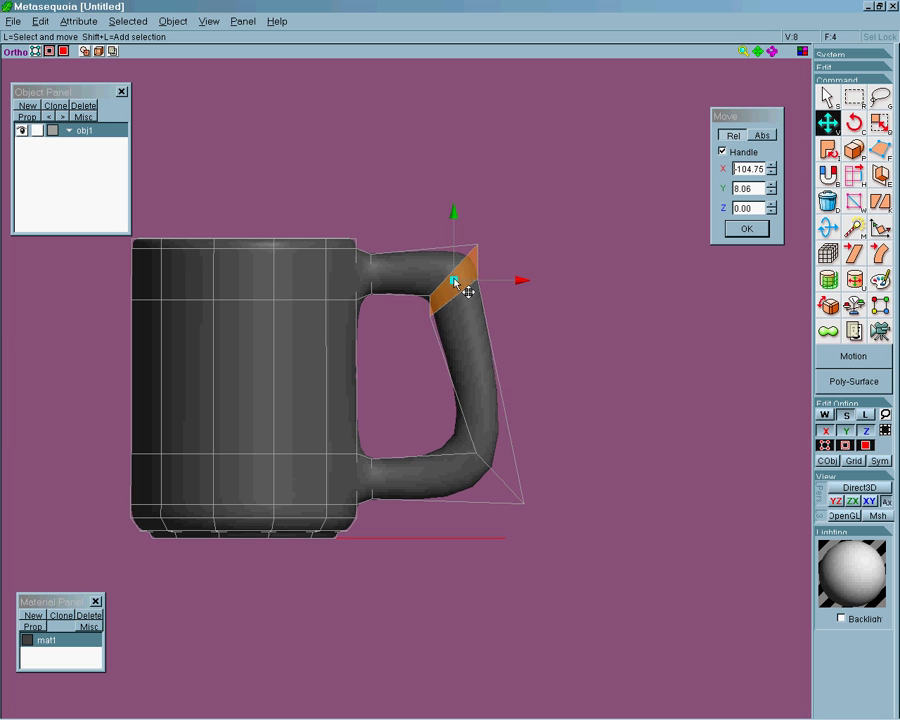
Move the handle's lower corner by about X -148.26, Y 75.74, and its outer vertices a further X -33.48, Y 71.84
drag(568, 432, 438, 447)
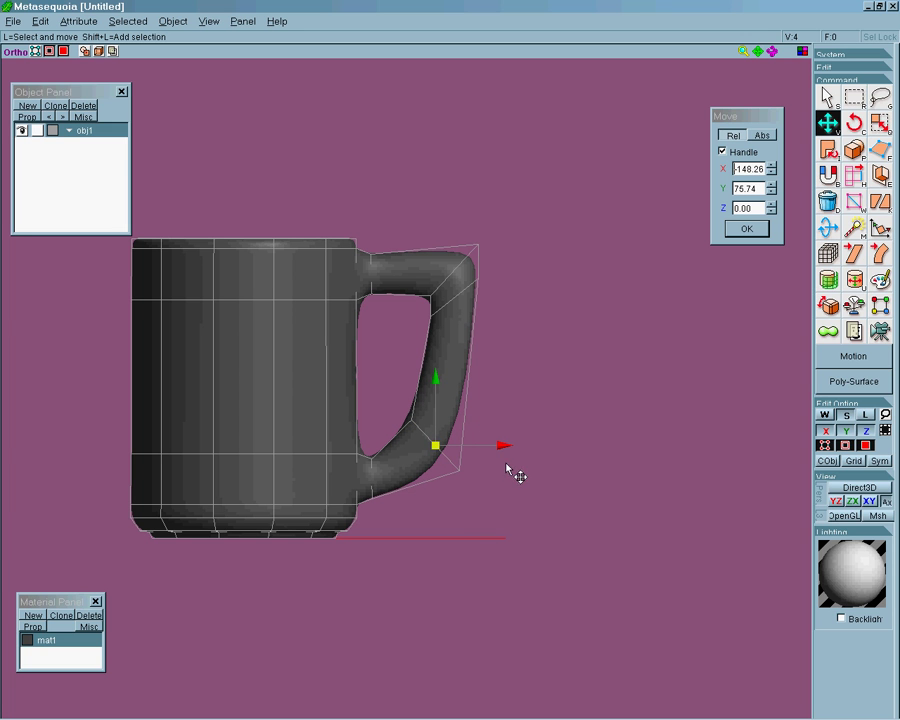
drag(503, 460, 458, 450)
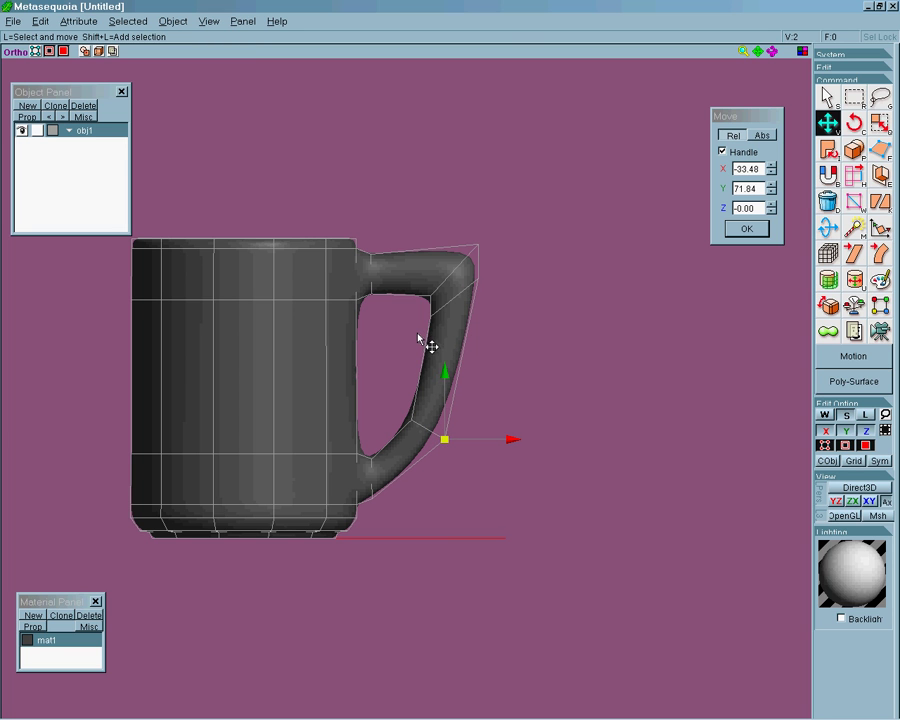
Round the handle's upper corner by moving its lower inner vertices X 19.34, Y 24.17 and its topmost outer vertices X -45.12, Y -17.73
drag(417, 334, 440, 305)
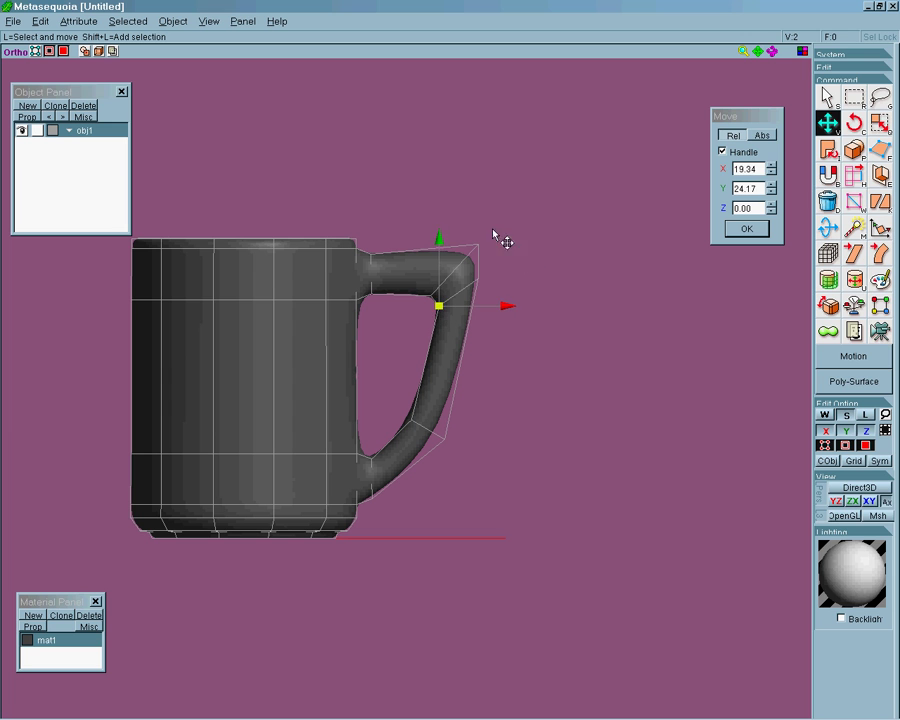
click(476, 244)
drag(478, 243, 458, 255)
click(512, 431)
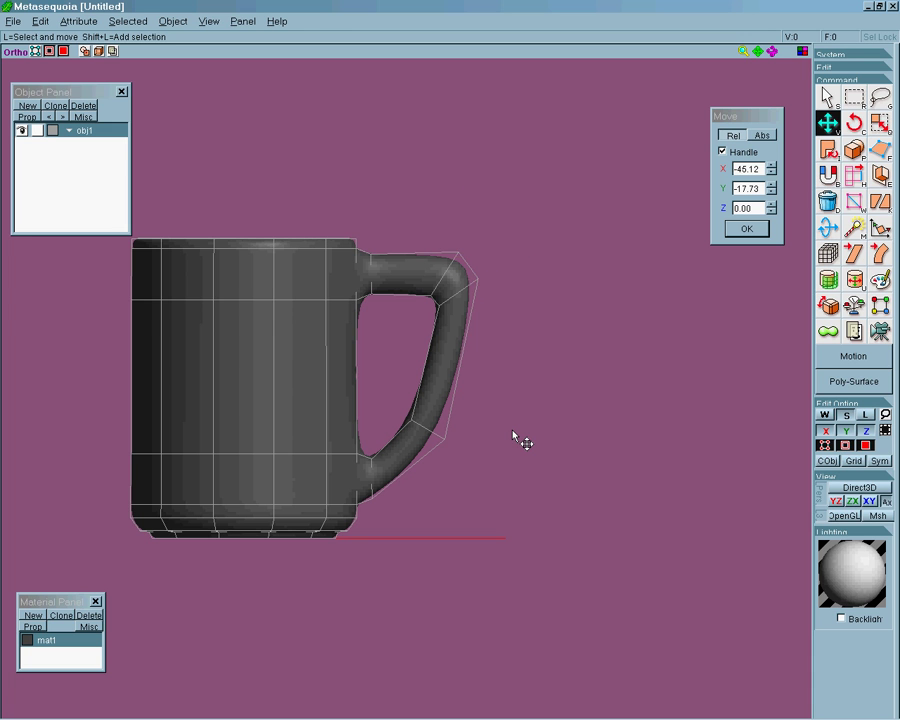
Hide the mesh lines and inspect the smoothed mug from an angle in perspective projection
key(w)
scroll(600, 410, down, 2)
right_drag(611, 412, 575, 476)
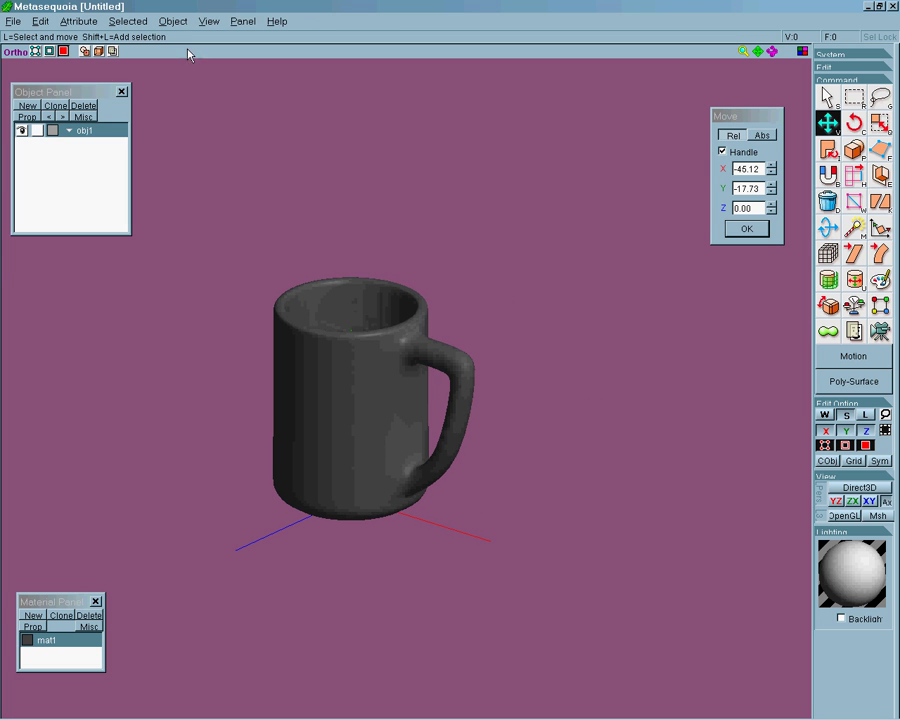
click(16, 51)
right_drag(603, 520, 677, 334)
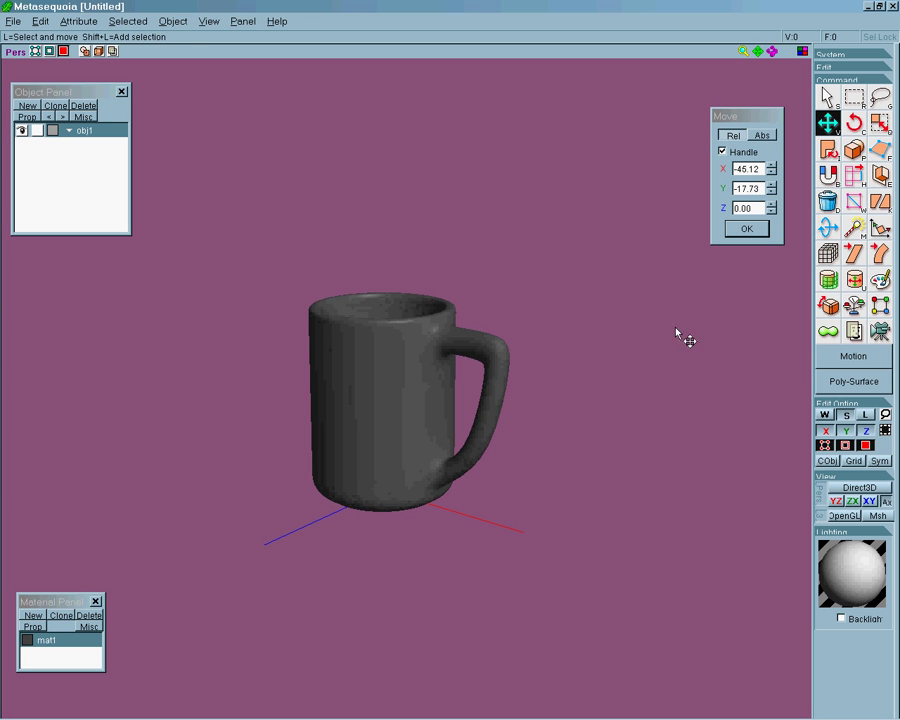
Freeze the mug's Patch attribute into real geometry within the same object and show the resulting mesh lines
click(174, 21)
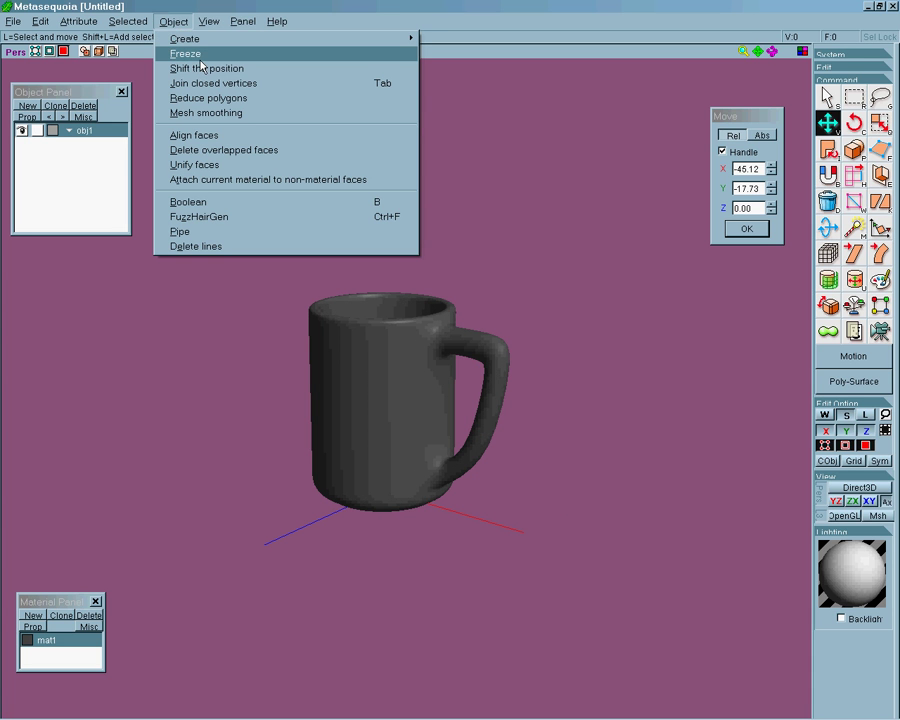
click(190, 54)
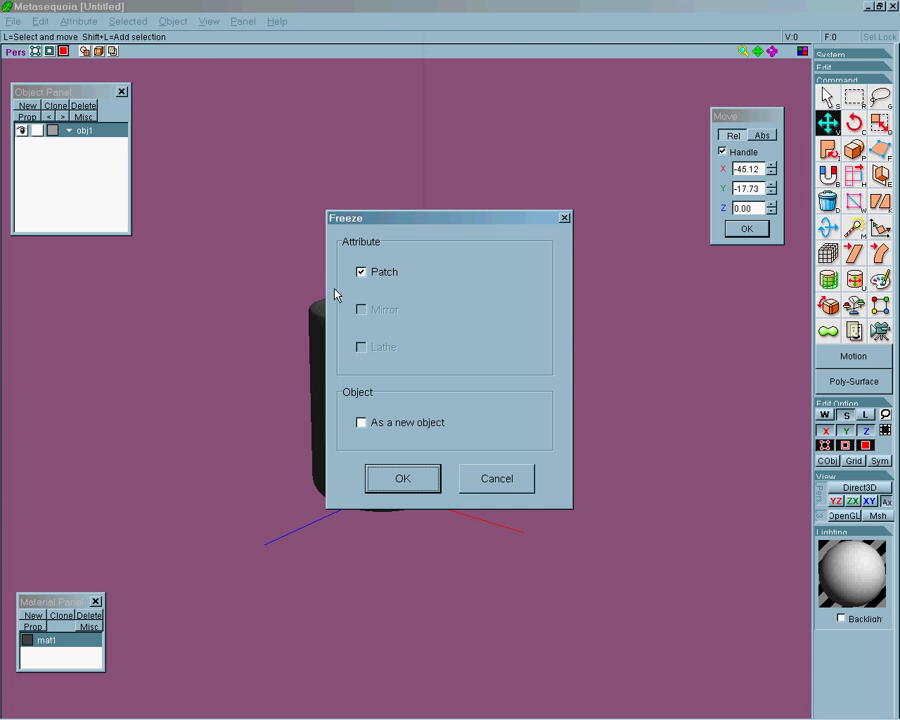
click(405, 480)
key(w)
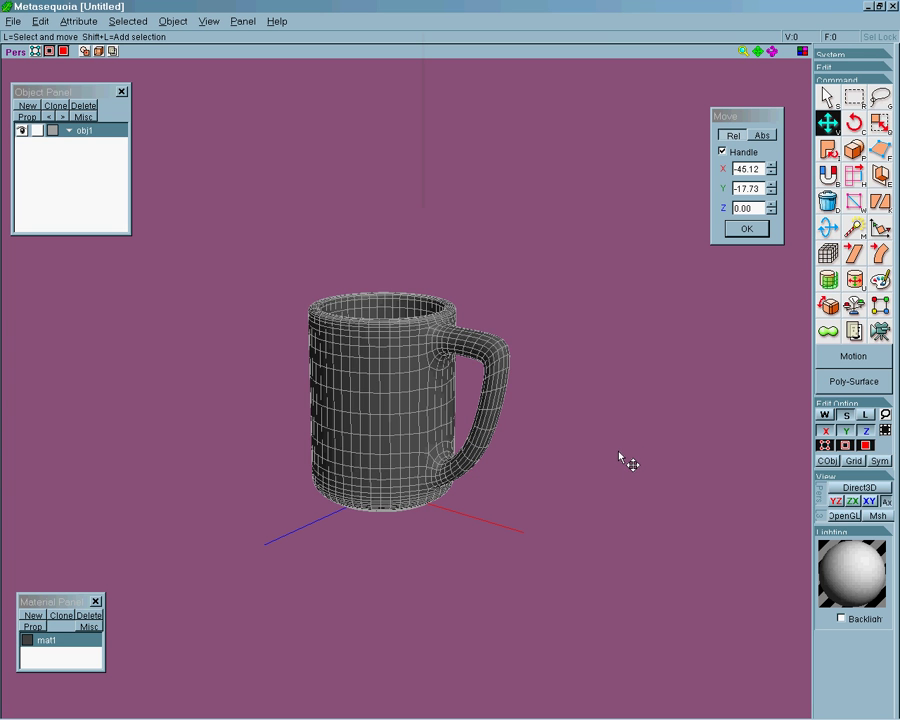
Erase two surplus edge loops around the rim of the mug's underside with the Knife's chained-line erasing
scroll(620, 458, up, 3)
right_drag(620, 480, 685, 456)
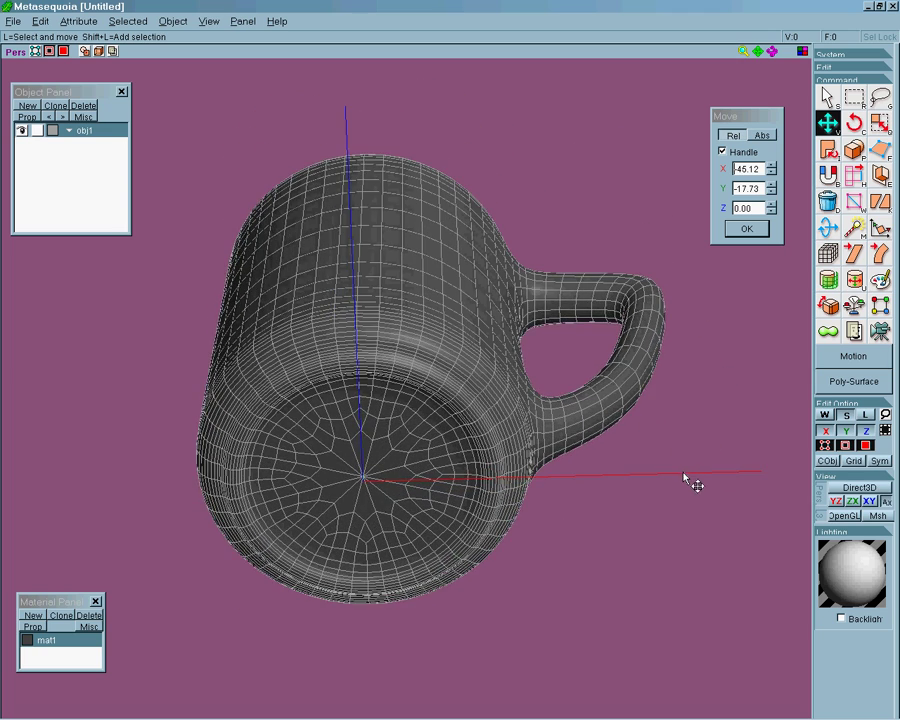
scroll(690, 485, up, 2)
right_drag(680, 538, 675, 482)
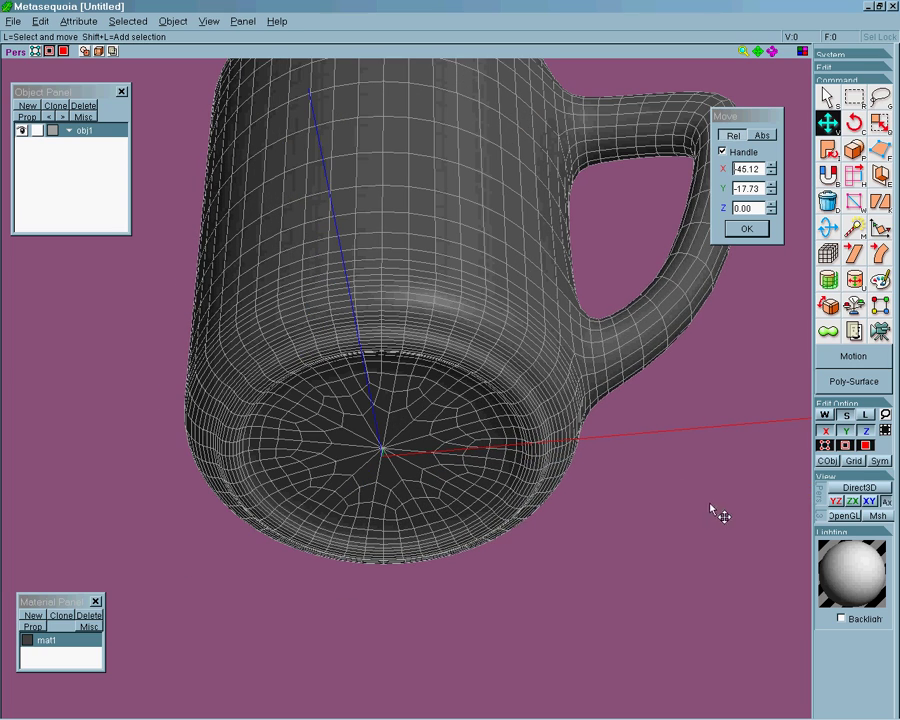
click(883, 205)
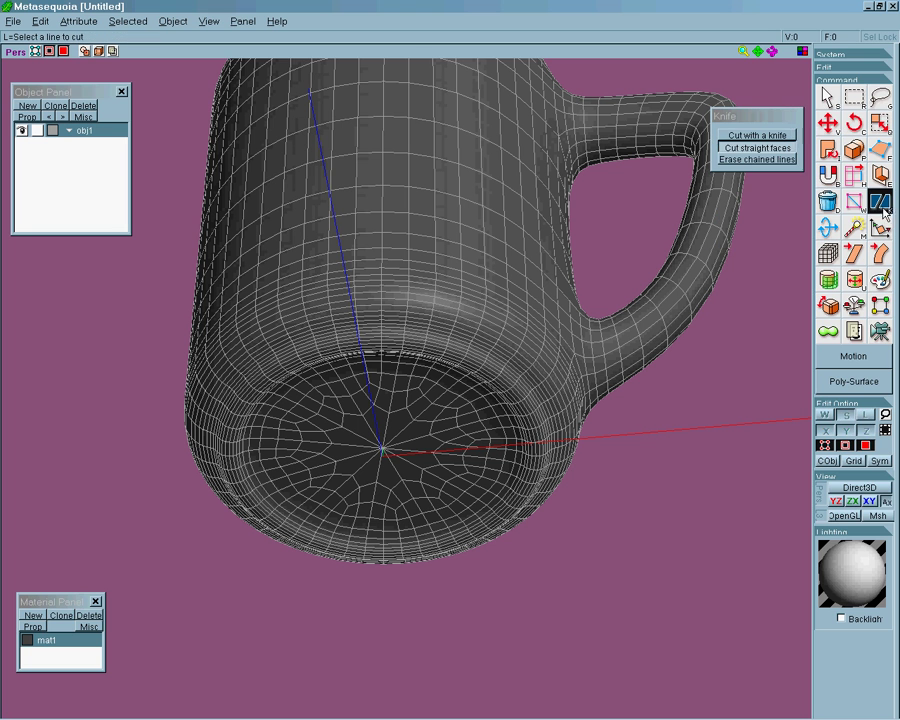
click(768, 163)
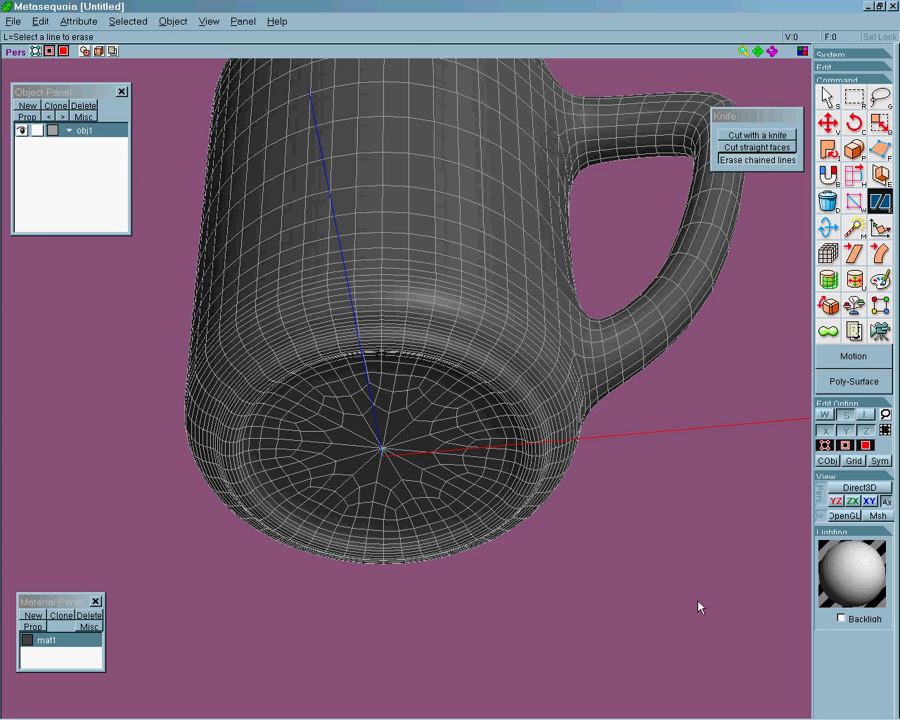
scroll(698, 606, up, 3)
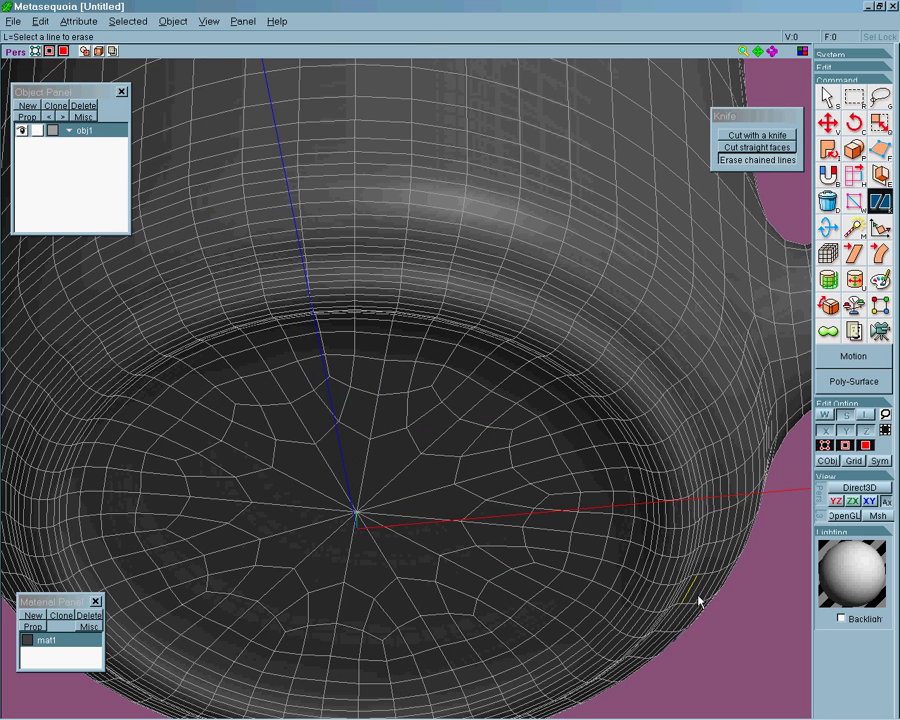
click(678, 494)
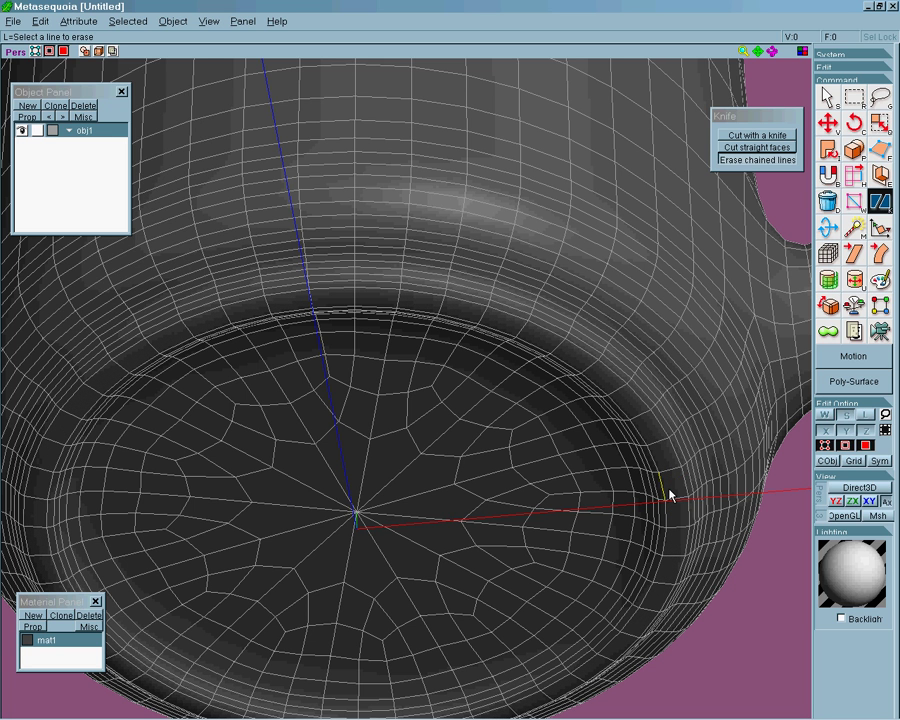
click(670, 494)
scroll(733, 520, down, 5)
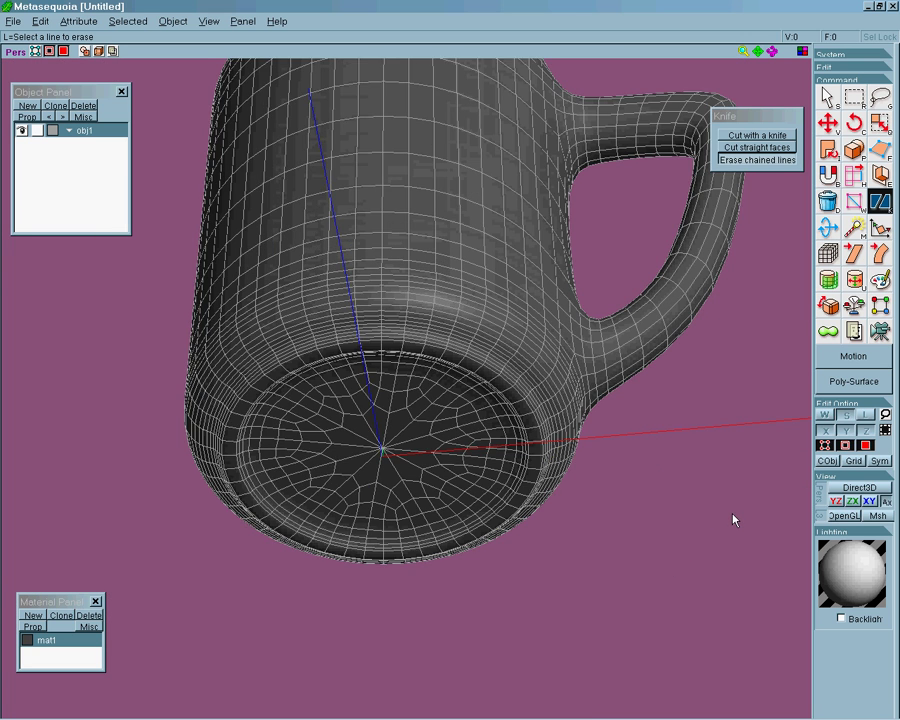
Hide the mesh lines and view the whole finished mug from above at an angle
key(w)
right_drag(703, 504, 633, 546)
scroll(680, 520, down, 4)
middle_drag(633, 546, 635, 587)
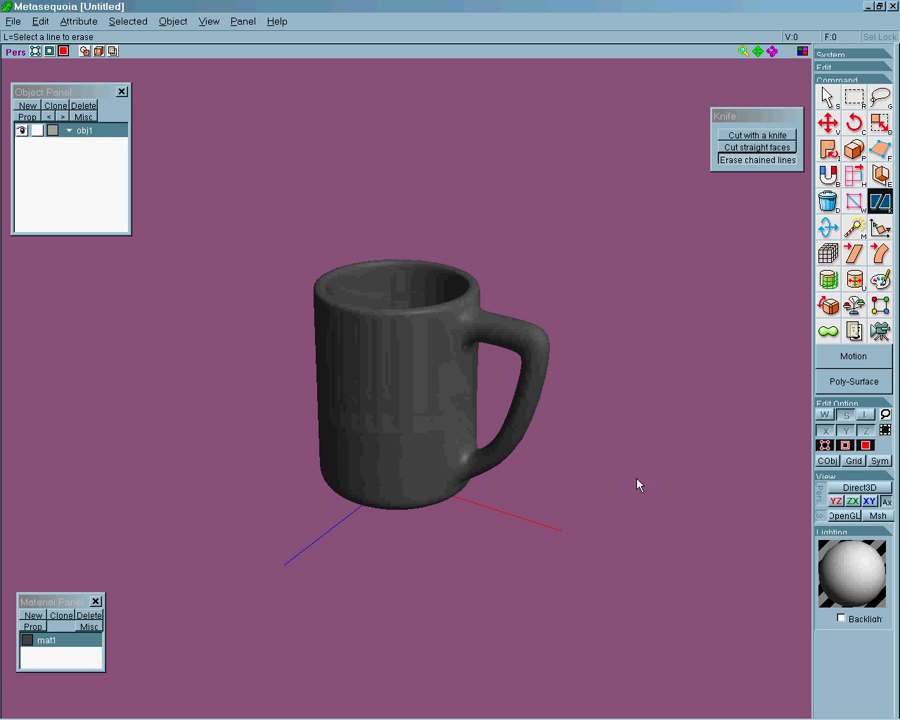